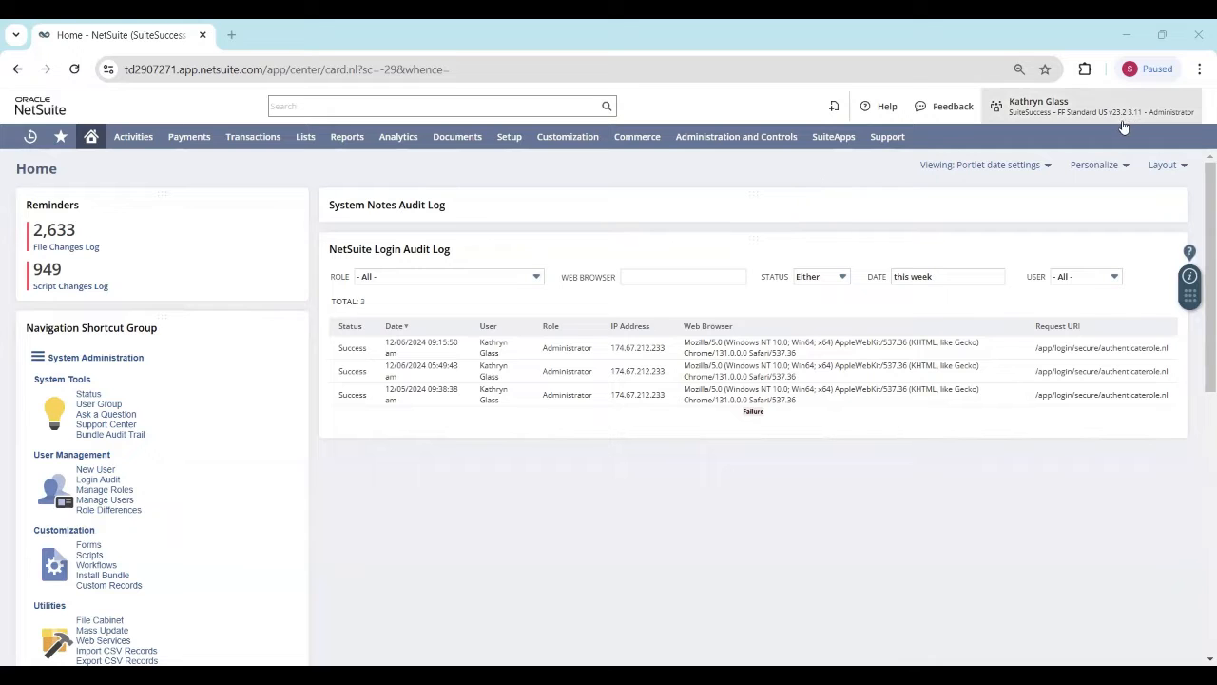
Step: Open the Manage Accounting Periods list and collapse FY 2023 to reach the FY 2024 periods
mouse_move(1122, 125)
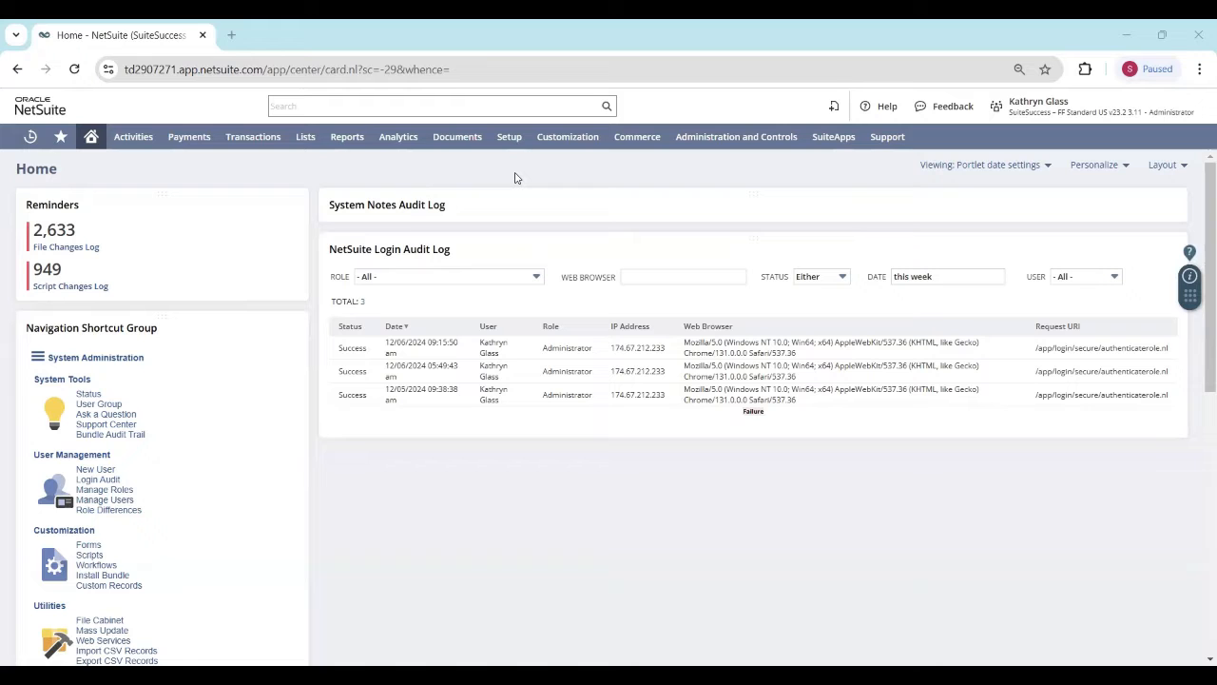
mouse_move(510, 137)
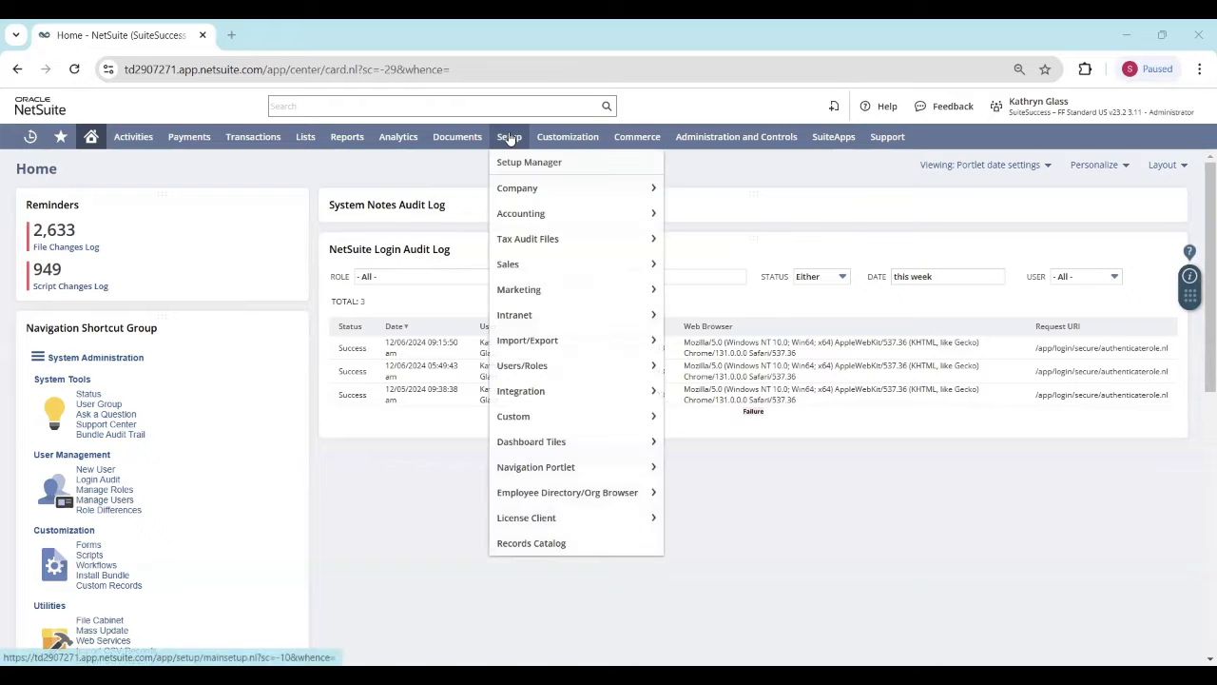
mouse_move(616, 217)
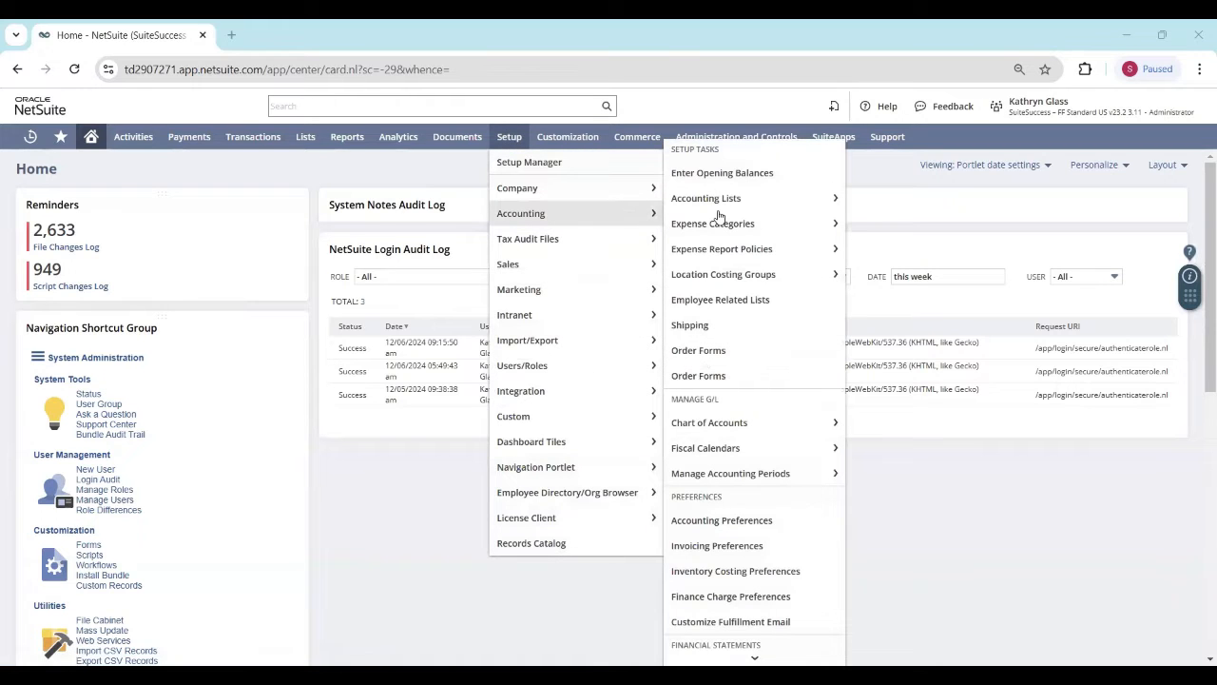
mouse_move(806, 479)
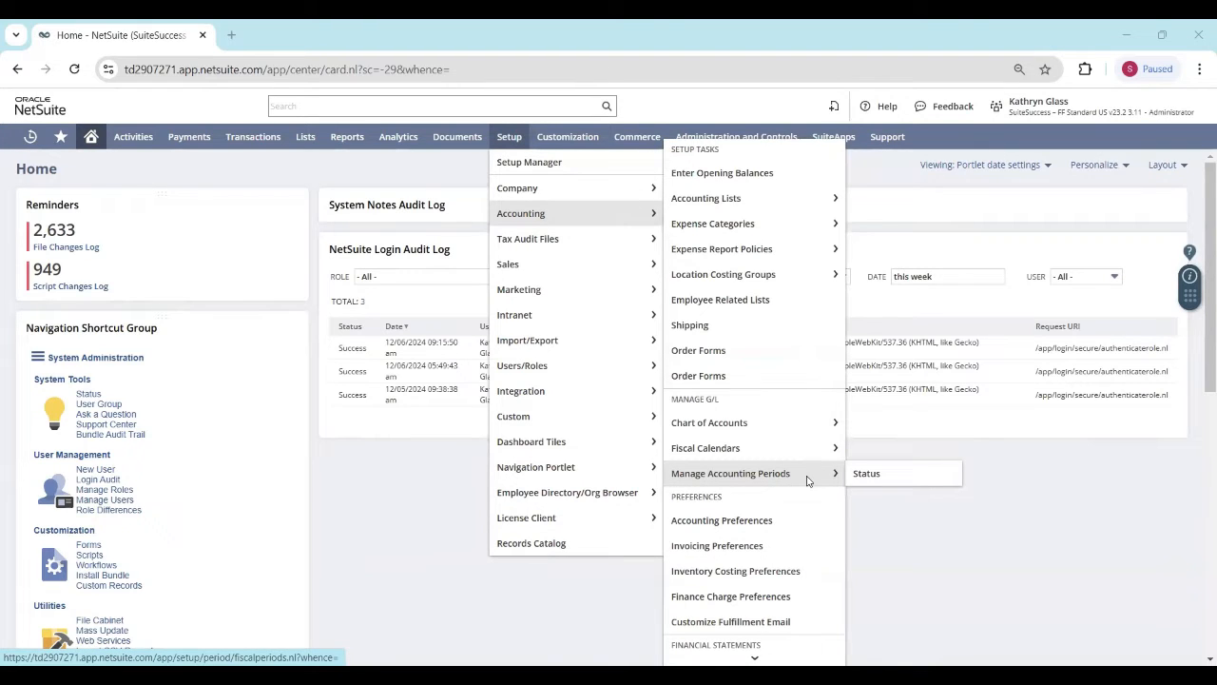
left_click(807, 477)
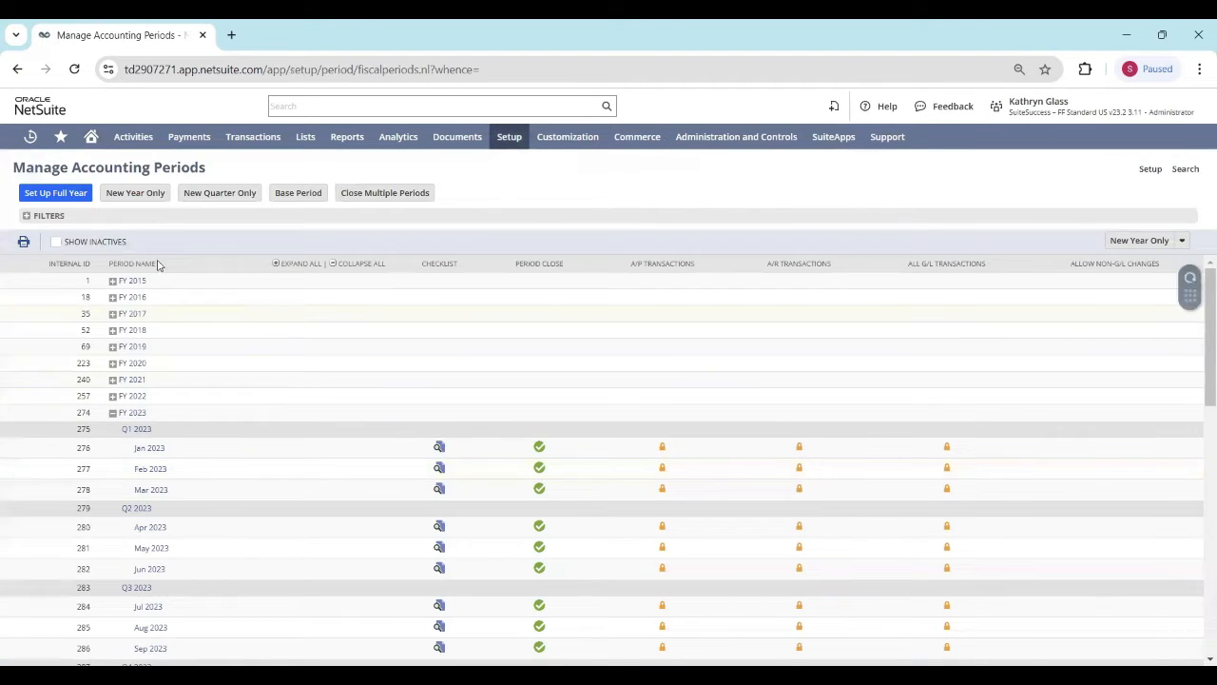
left_click(112, 412)
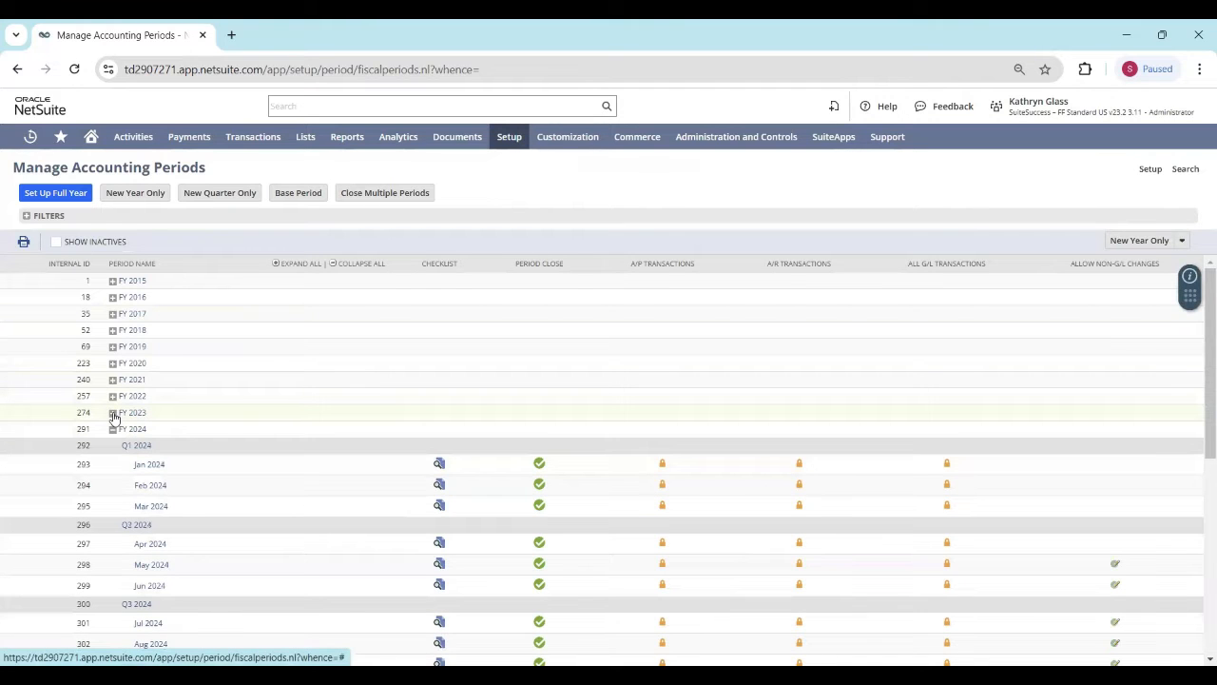
scroll(277, 364, "down", 3)
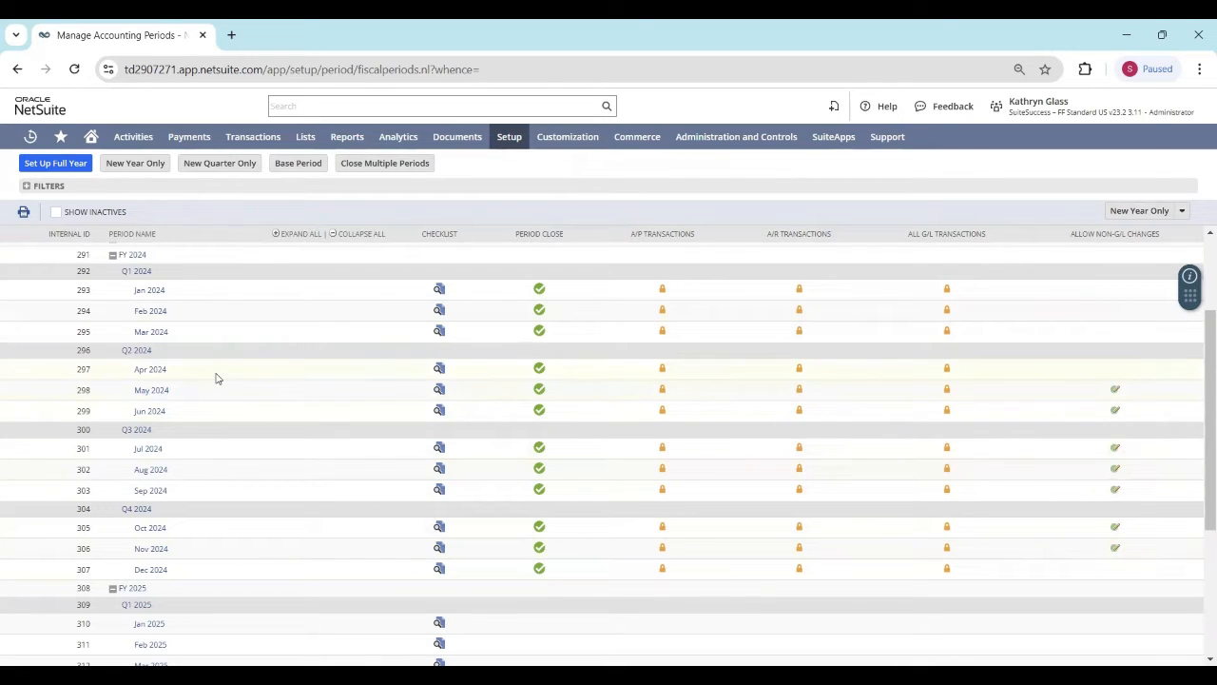
Step: Enable Allow Non-G/L Changes on the Apr 2024 base period and save it
left_click(152, 369)
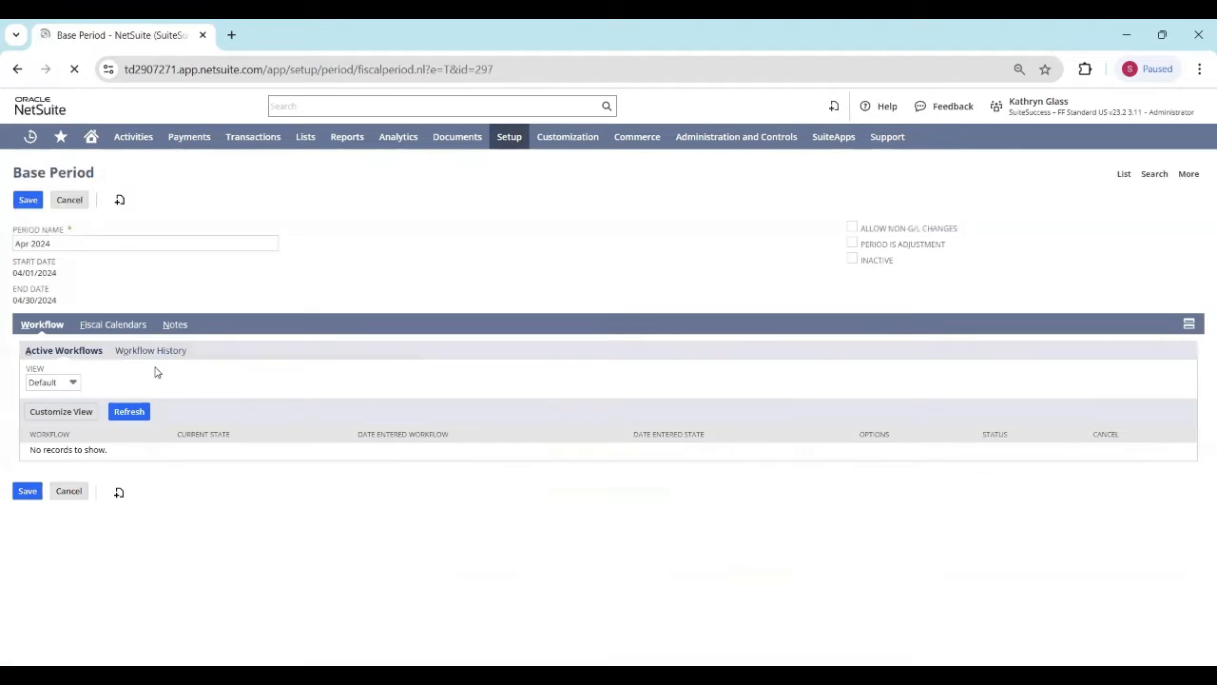
left_click(852, 227)
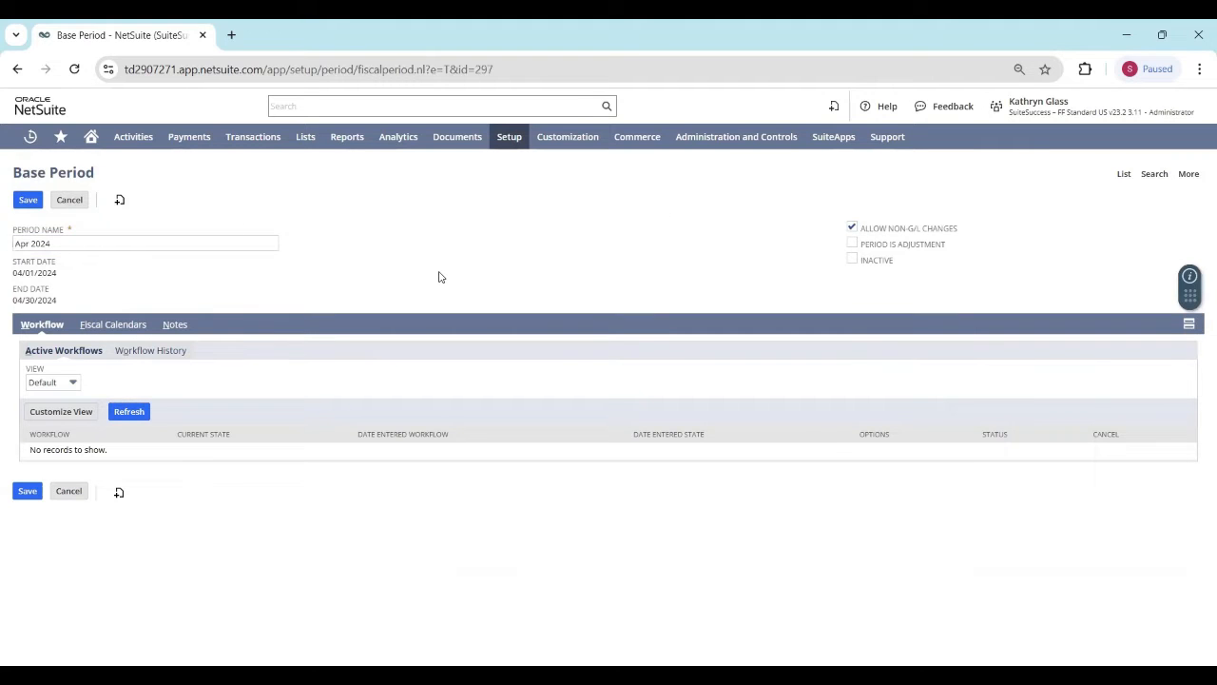
left_click(28, 200)
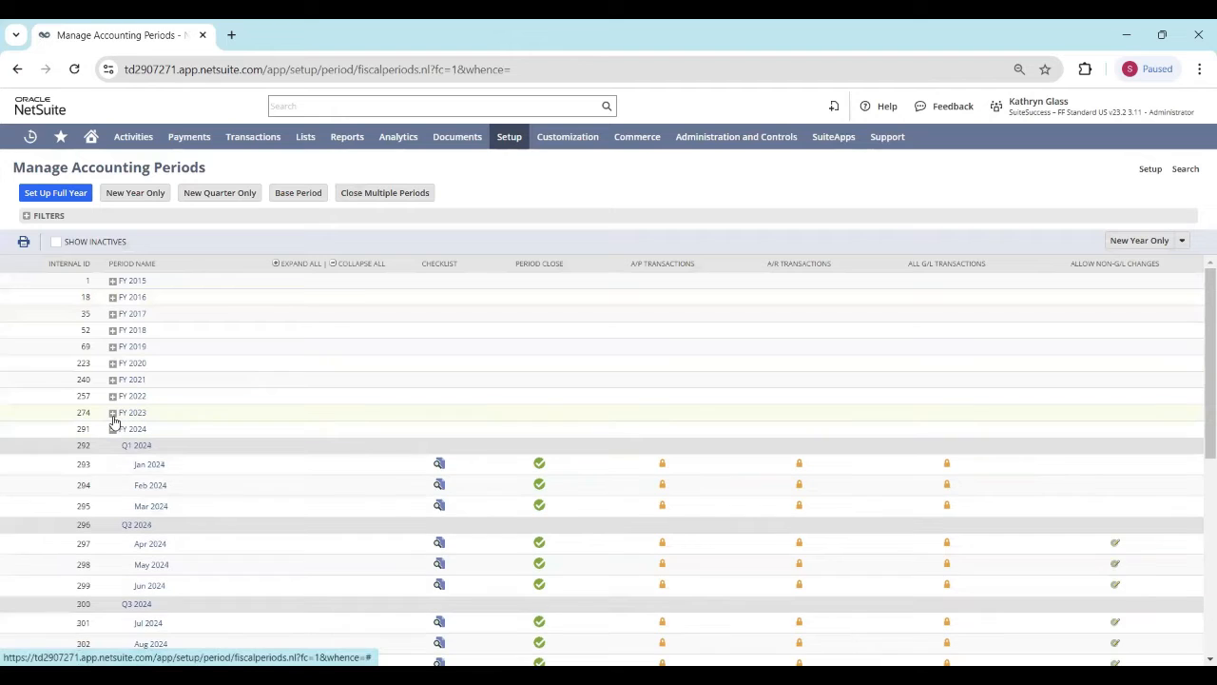
Step: Collapse FY 2023 and review the Allow Non-G/L Changes column for the FY 2024 periods
left_click(113, 415)
scroll(729, 434, "down", 3)
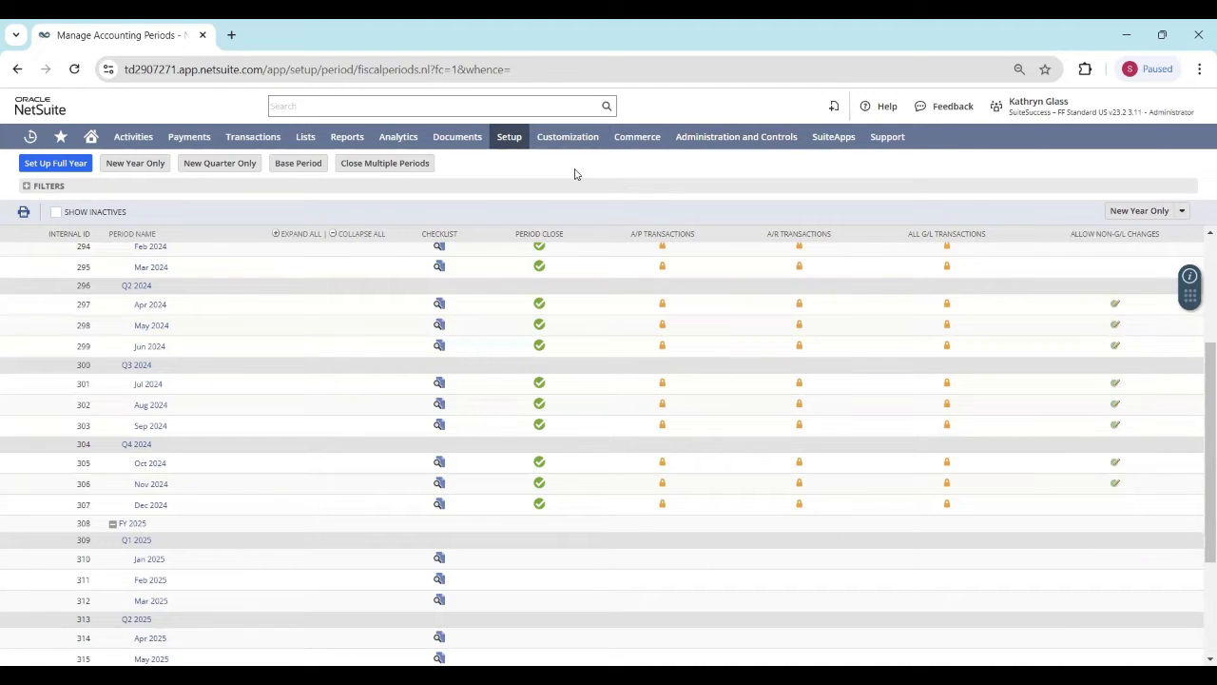
scroll(582, 367, "up", 1)
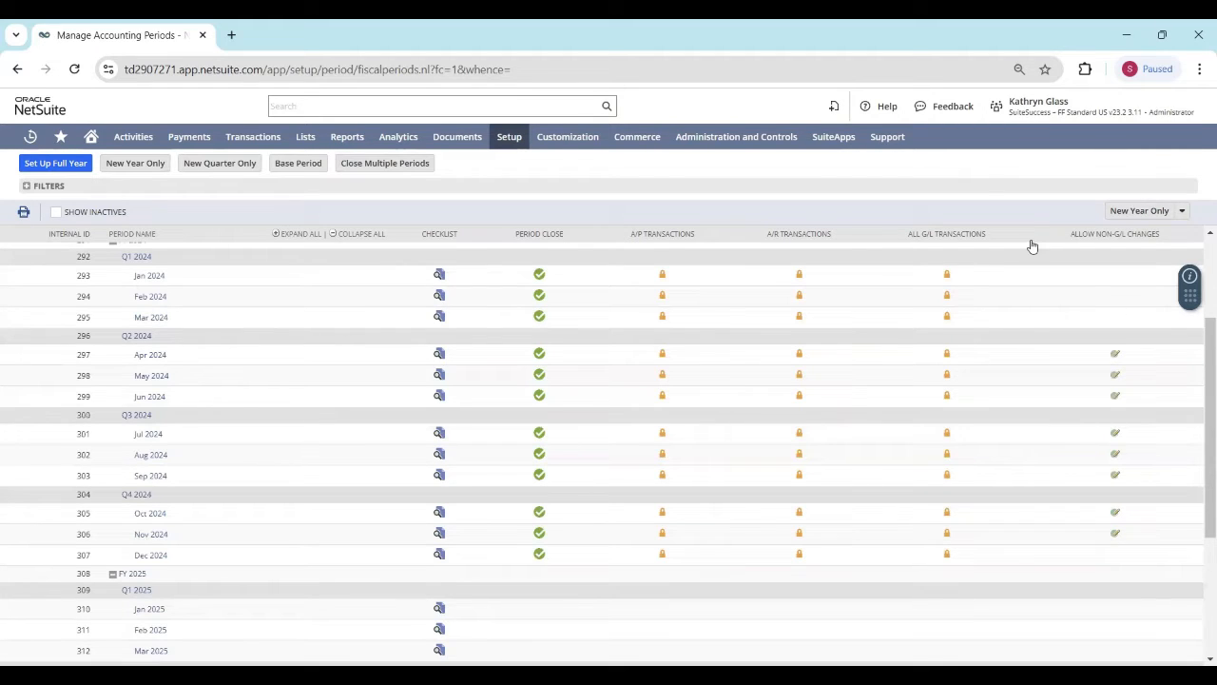
Step: Open the Manage Roles list and start editing the SS FF STD - Controller role
mouse_move(1038, 106)
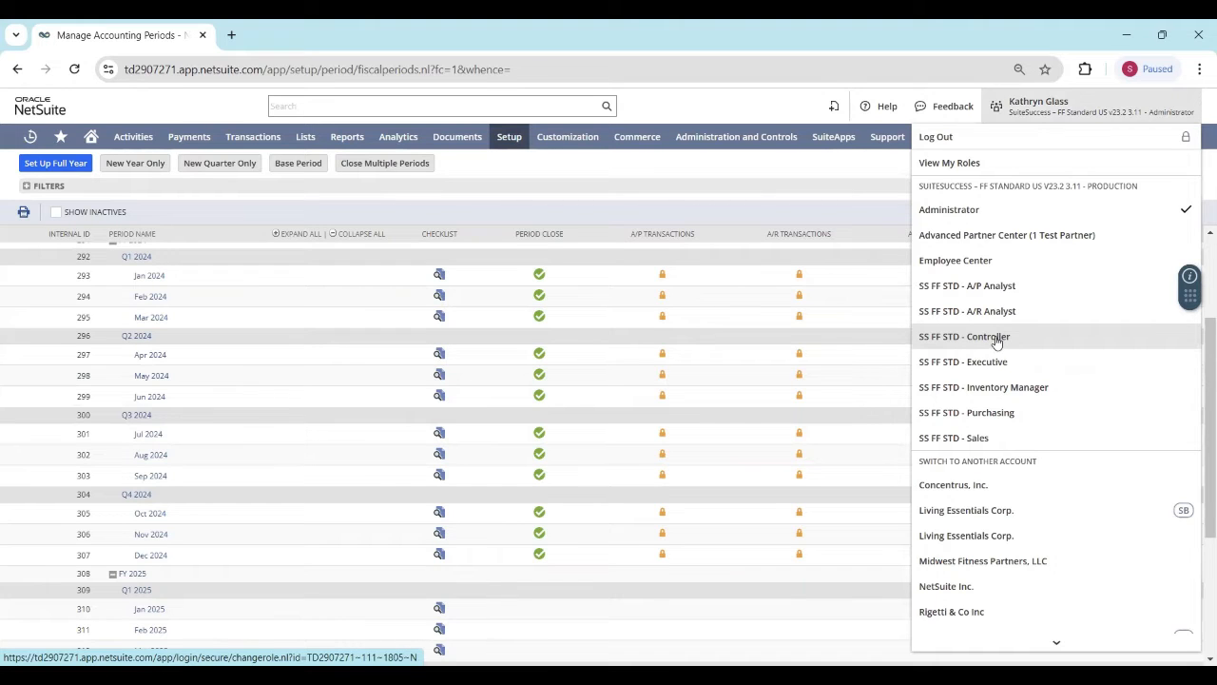
mouse_move(513, 150)
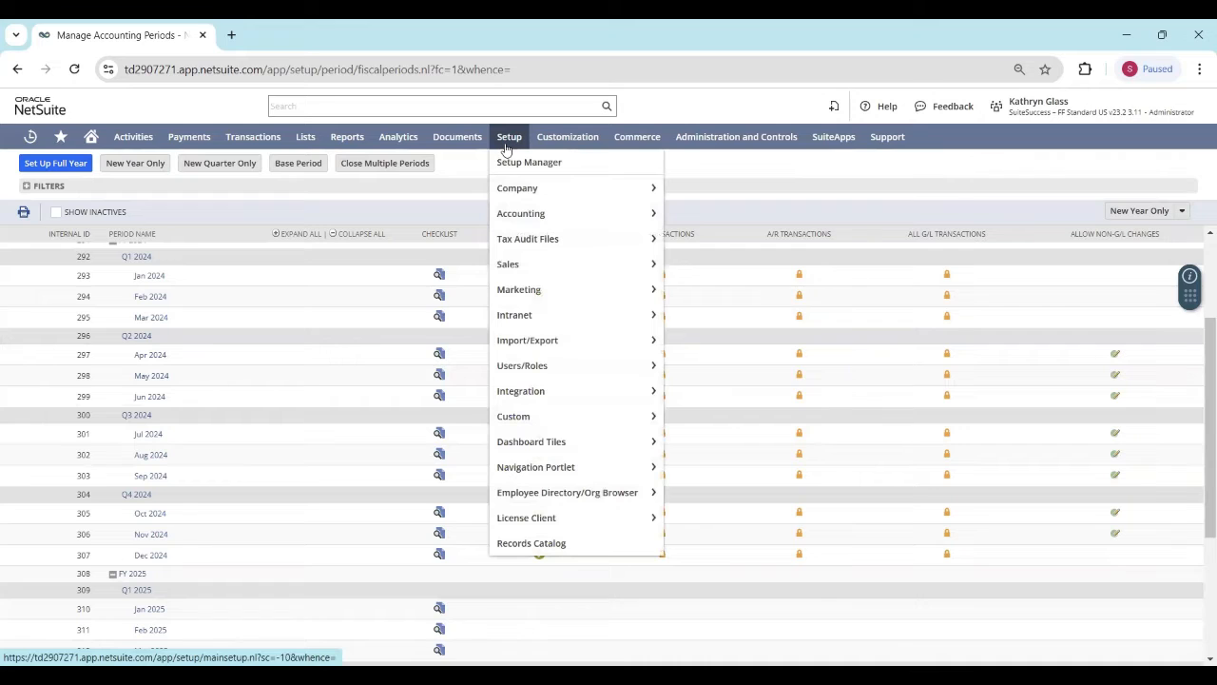
mouse_move(606, 365)
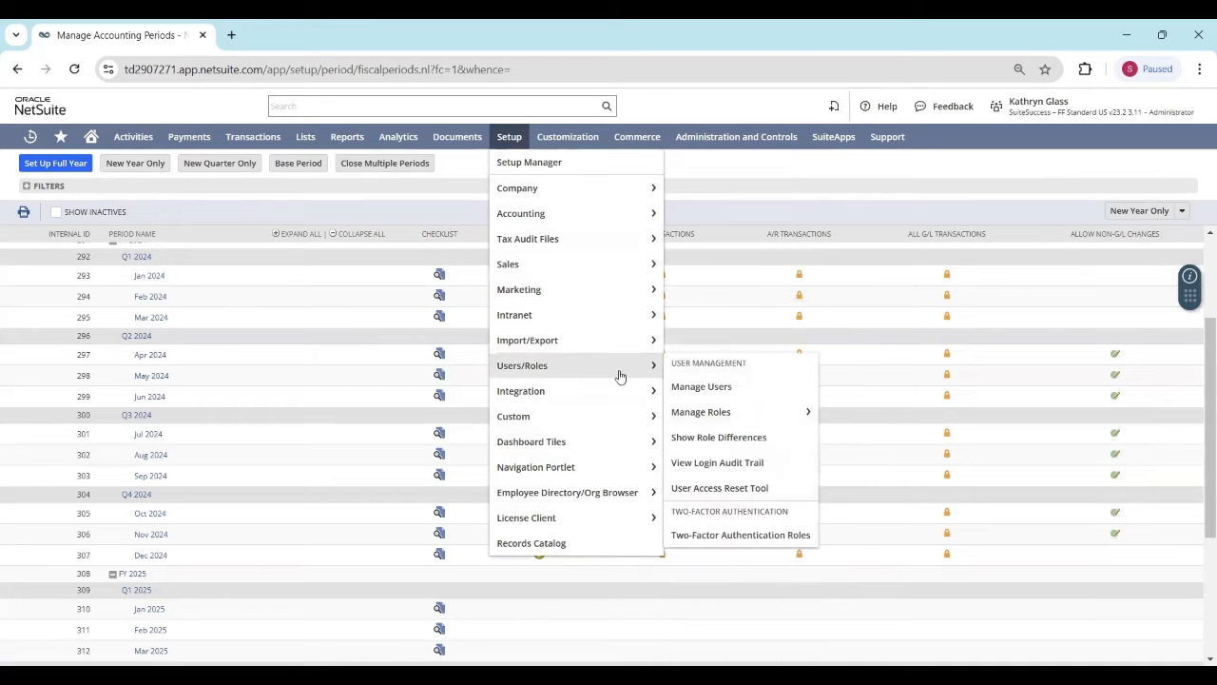
left_click(782, 424)
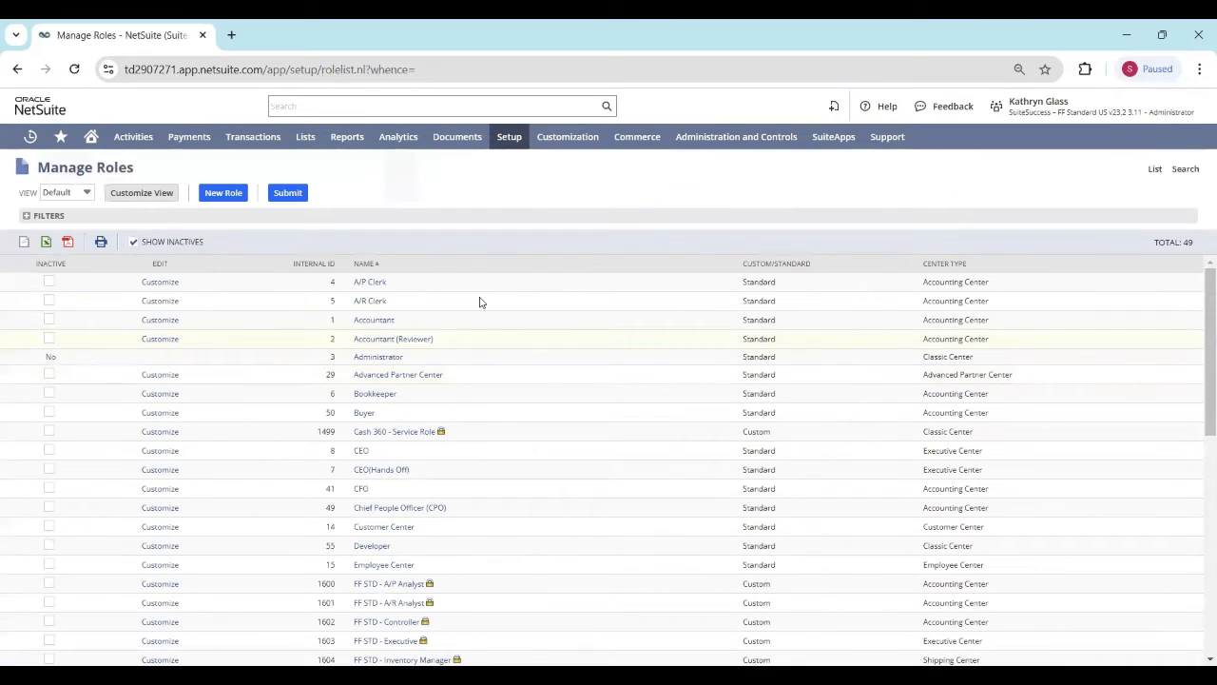
scroll(393, 428, "down", 7)
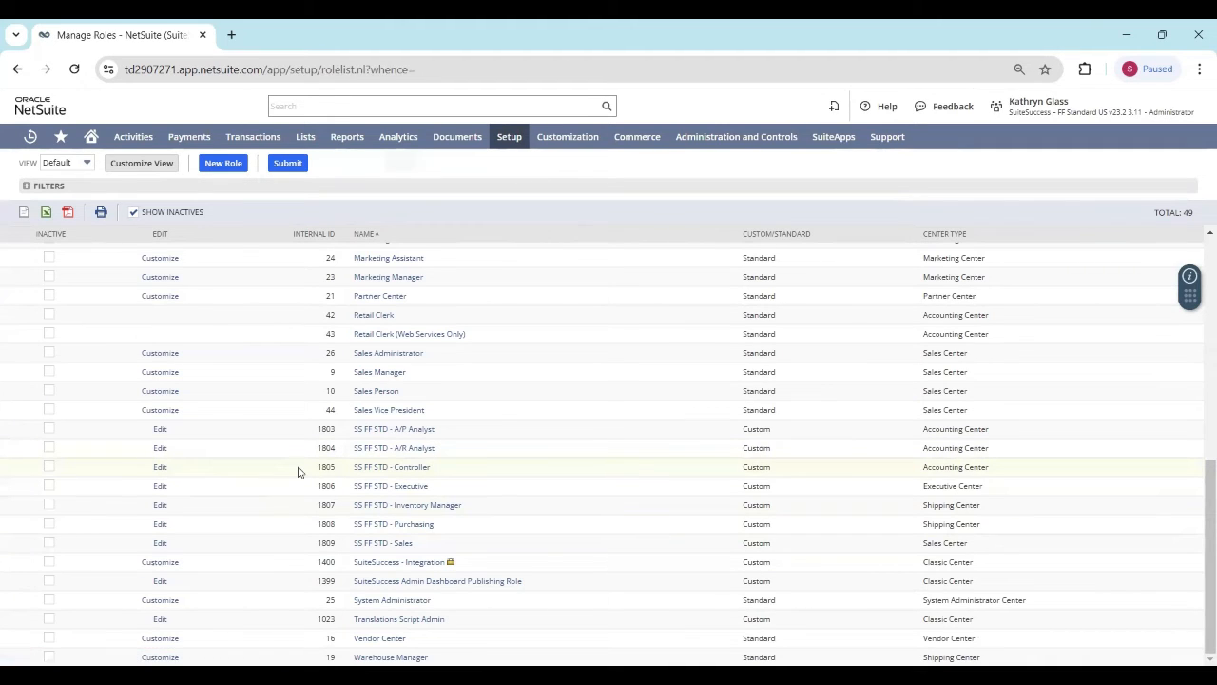
left_click(160, 467)
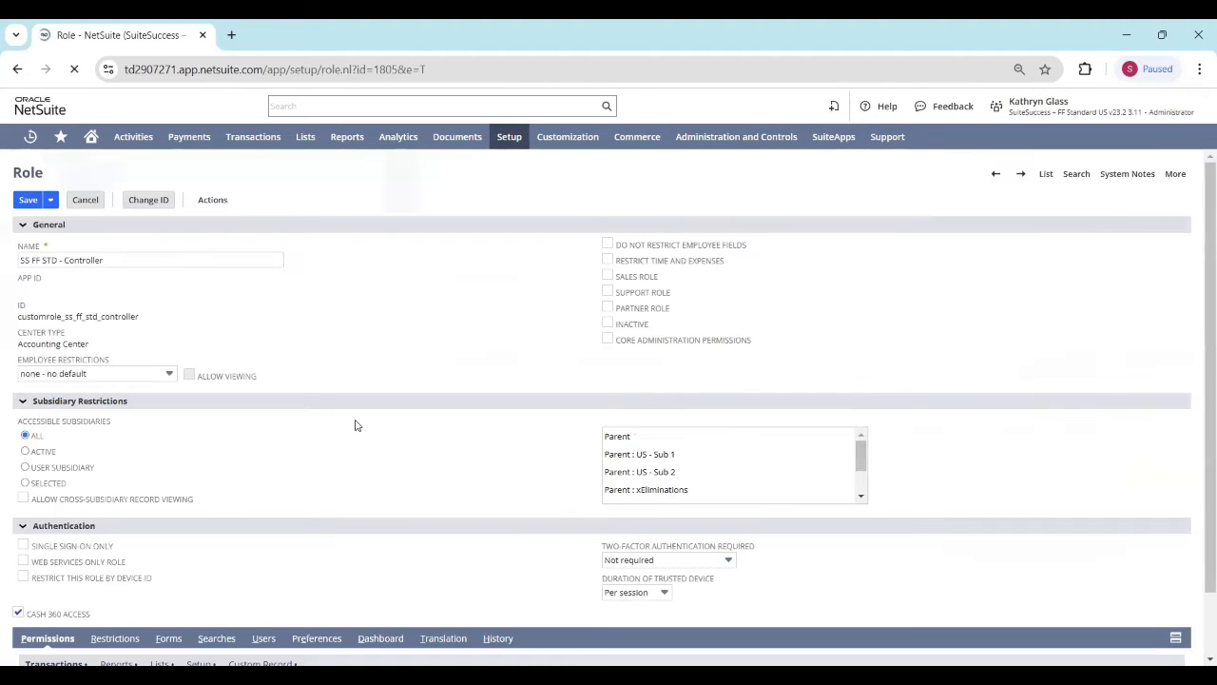
Step: Check the available level for the Allow Non G/L Changes permission among the Controller role's setup permissions
scroll(240, 477, "down", 2)
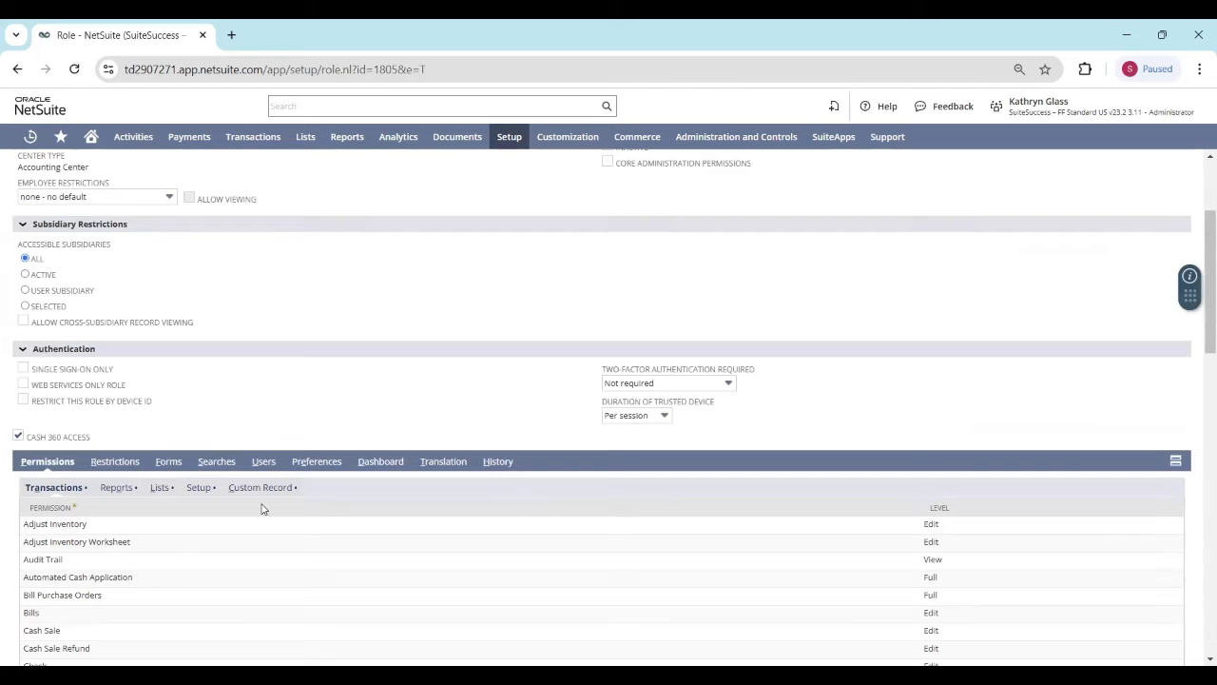
left_click(198, 488)
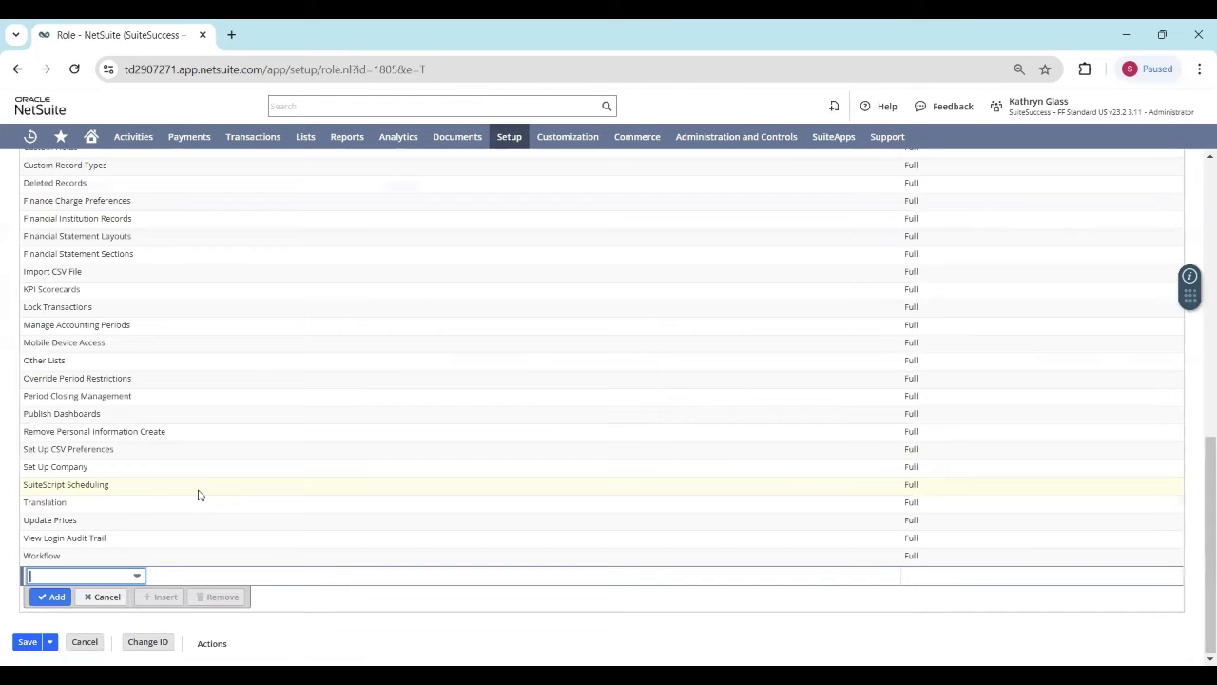
scroll(125, 345, "up", 4)
scroll(127, 347, "down", 1)
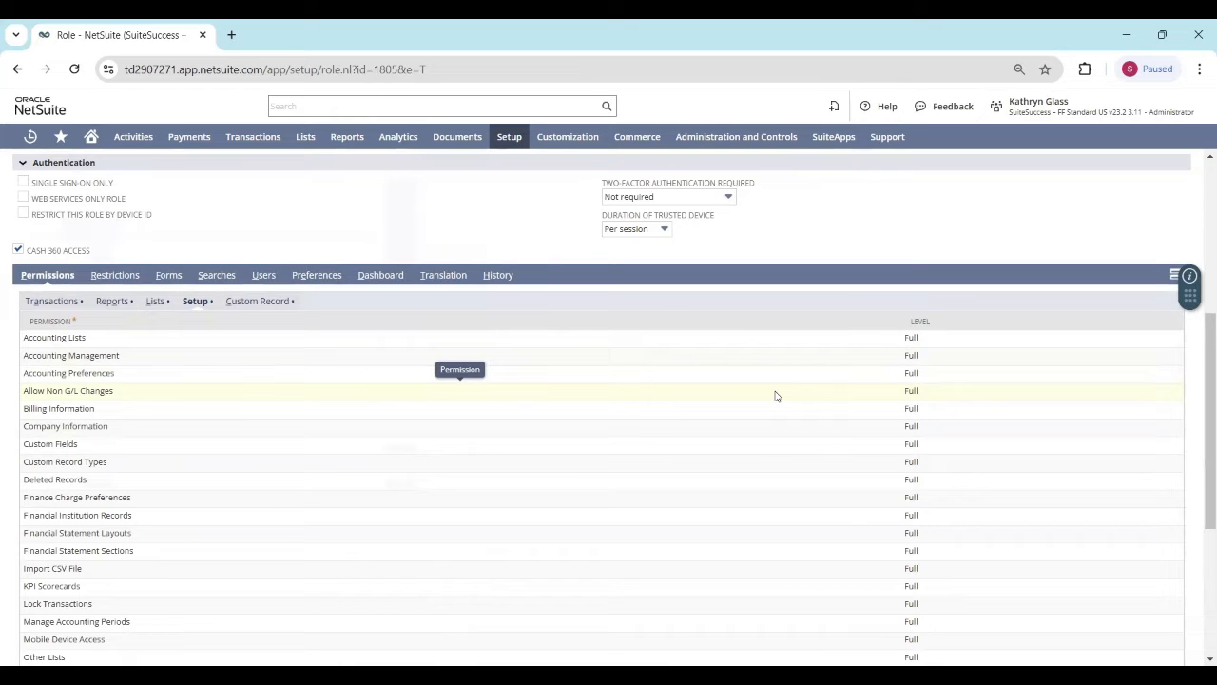
left_click(921, 401)
left_click(916, 397)
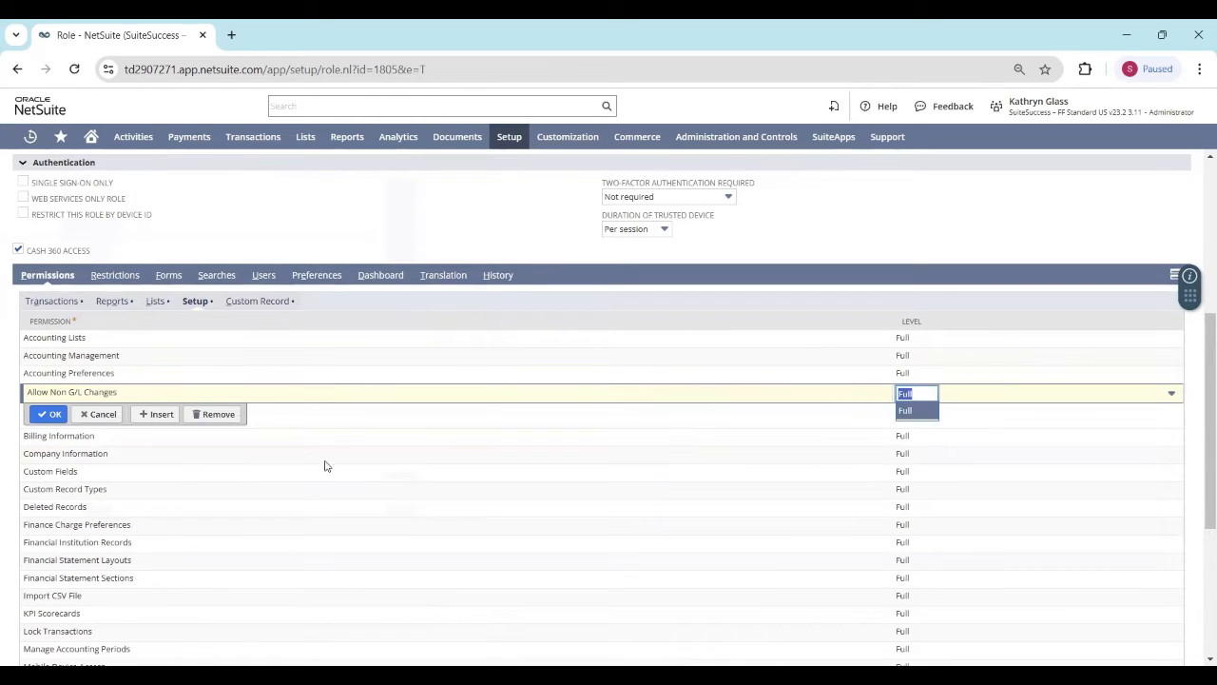
left_click(49, 414)
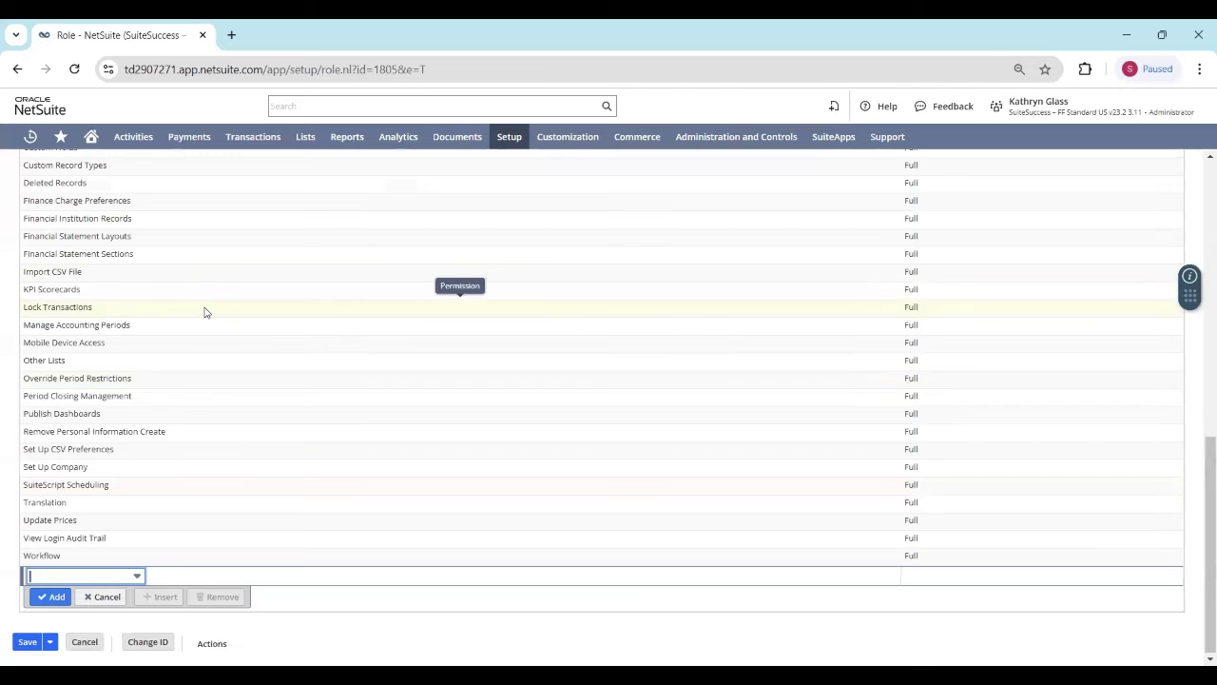
Step: Switch the session to the SS FF STD - Controller role, leaving the role record without saving
scroll(205, 312, "up", 15)
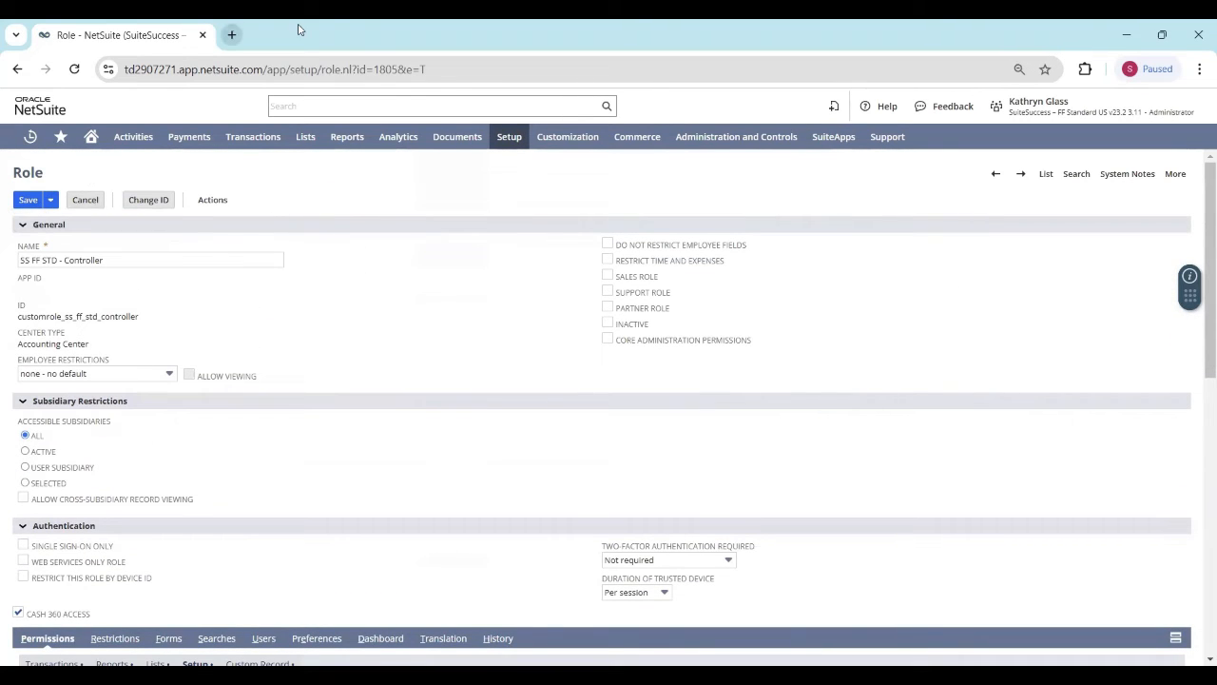
mouse_move(1037, 112)
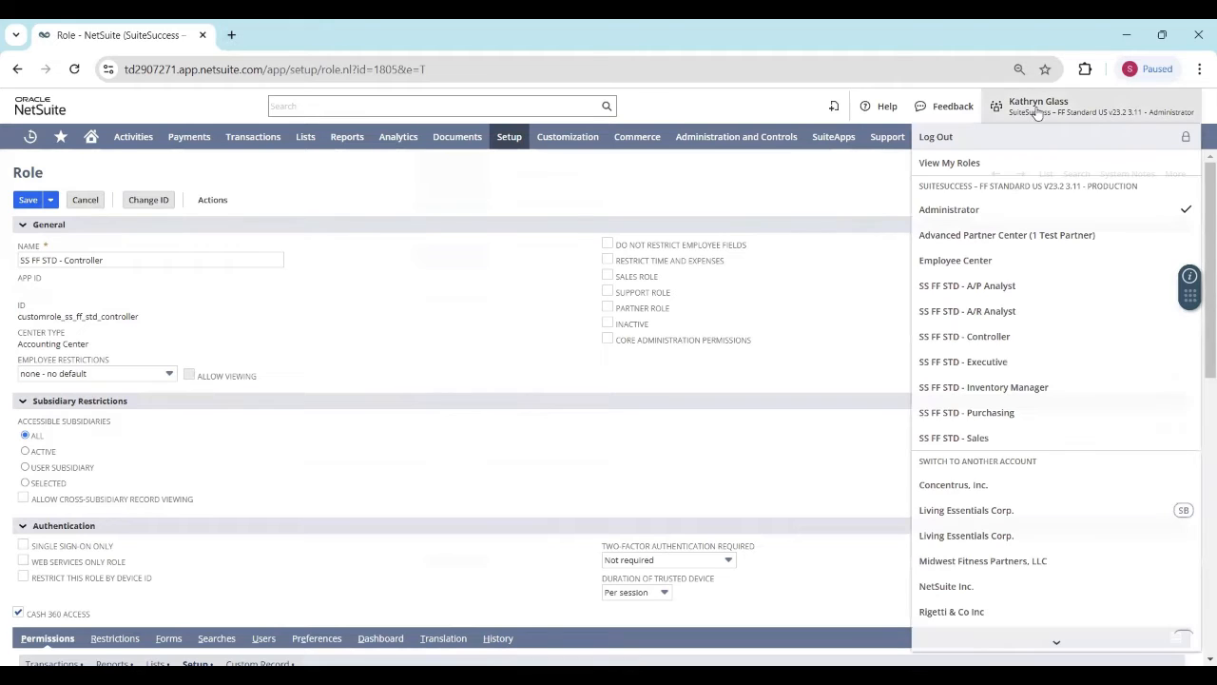
left_click(1033, 344)
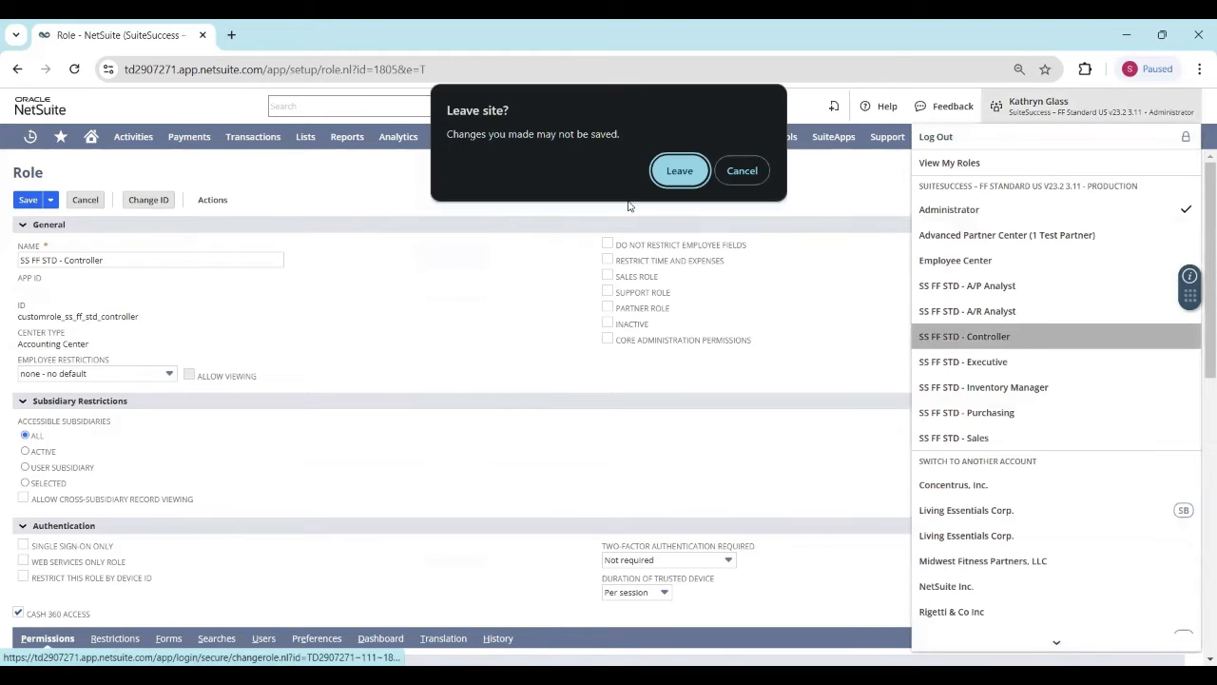
left_click(679, 171)
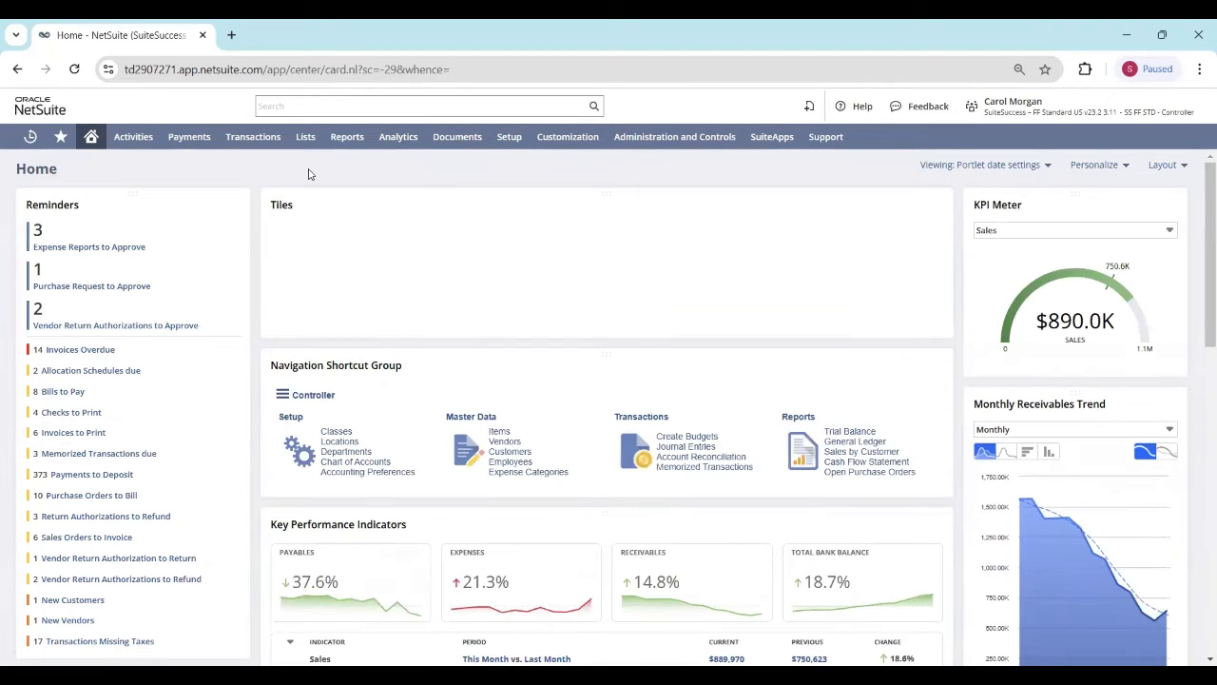
Step: Open the list of vendor bills and view the Davidson Leasing monthly rent bill dated 10/01/2024
mouse_move(266, 142)
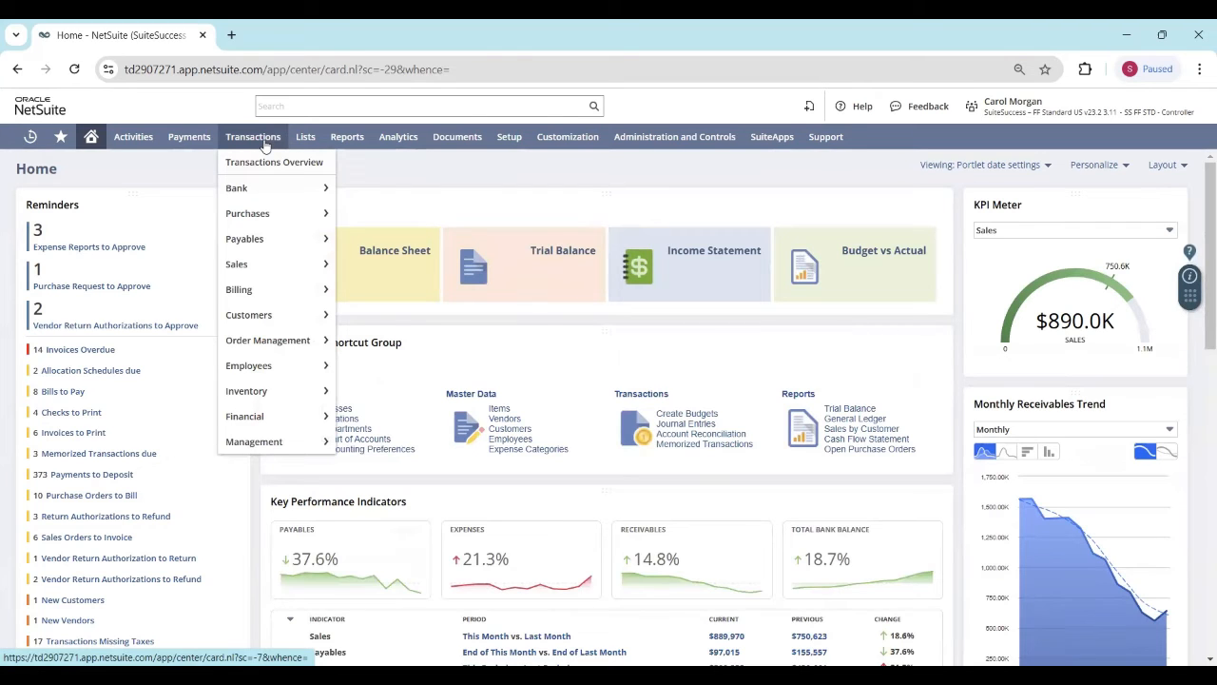
mouse_move(285, 244)
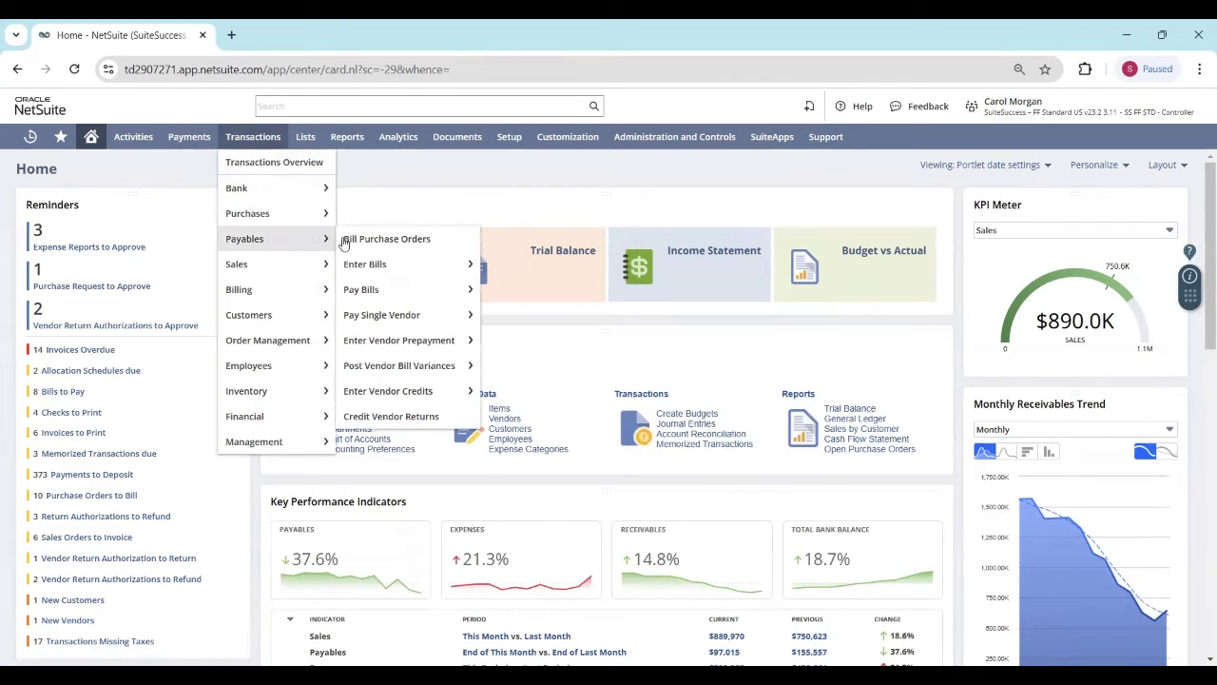
mouse_move(423, 265)
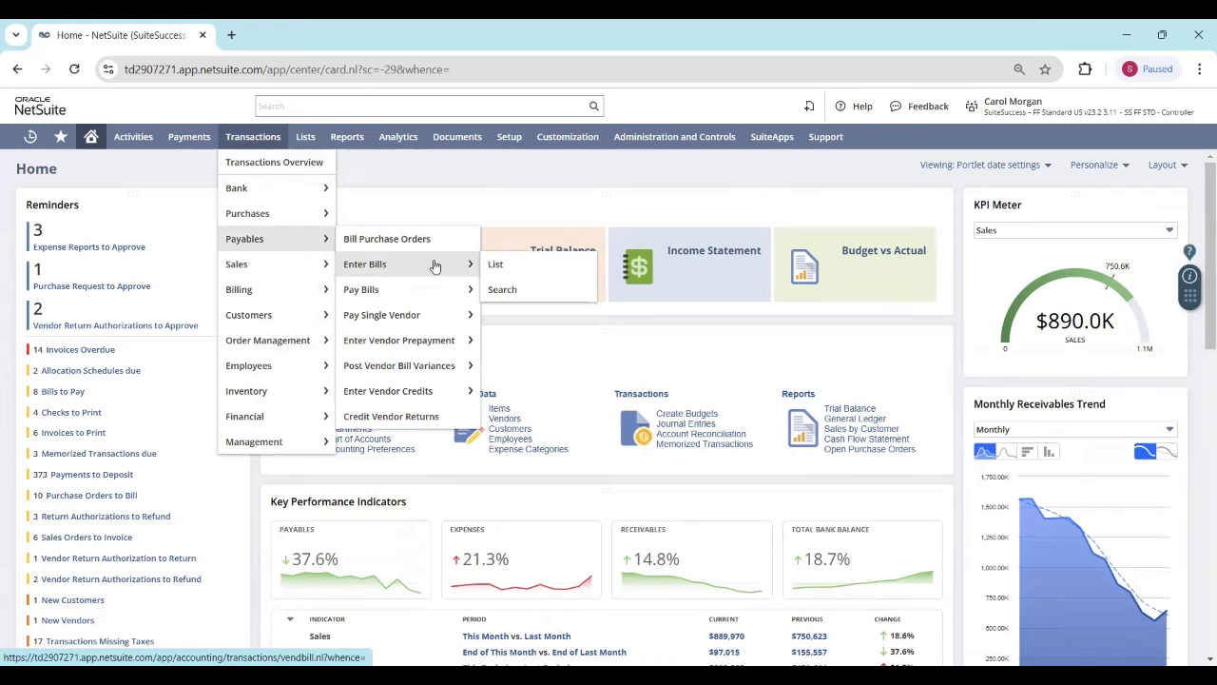
left_click(548, 267)
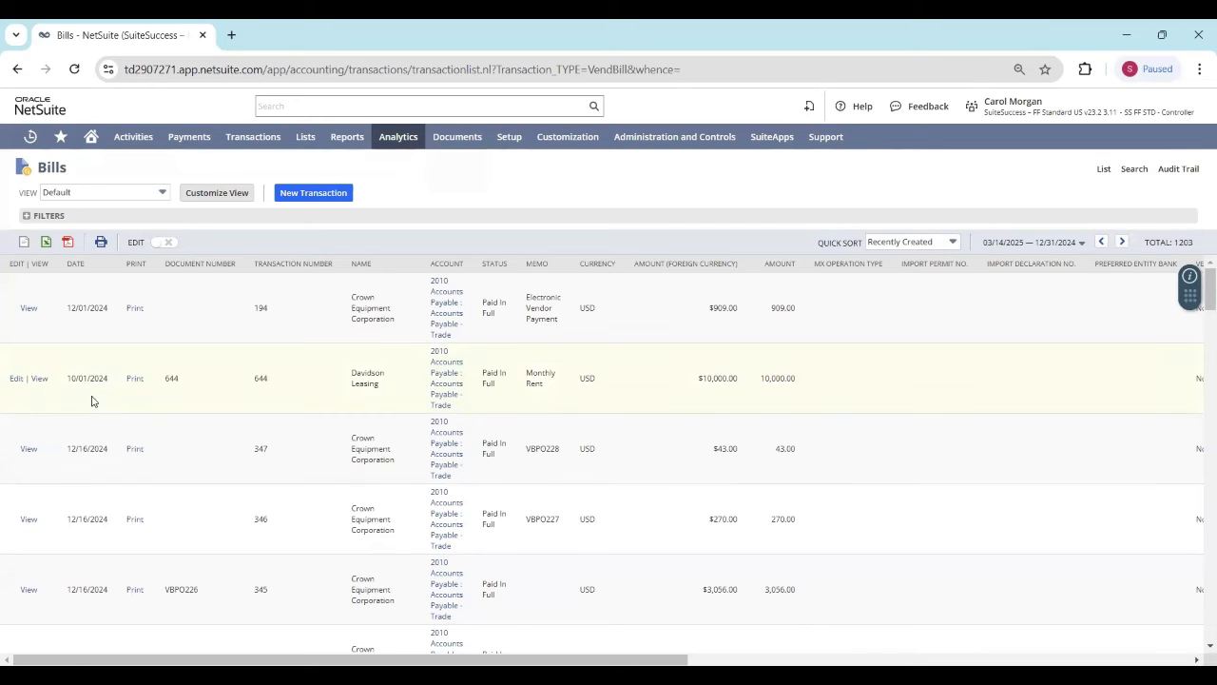
left_click(41, 379)
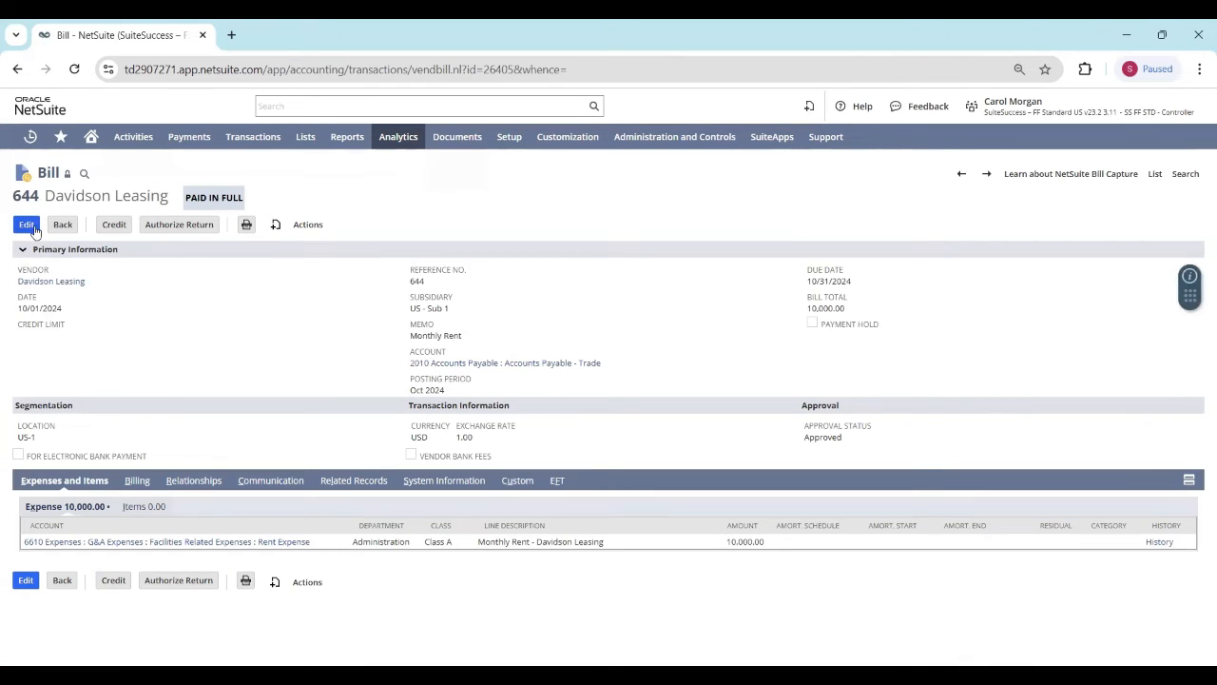
Step: Start editing the Davidson Leasing bill despite its closed period and set the Rent Expense line's amount to 9,000
left_click(31, 226)
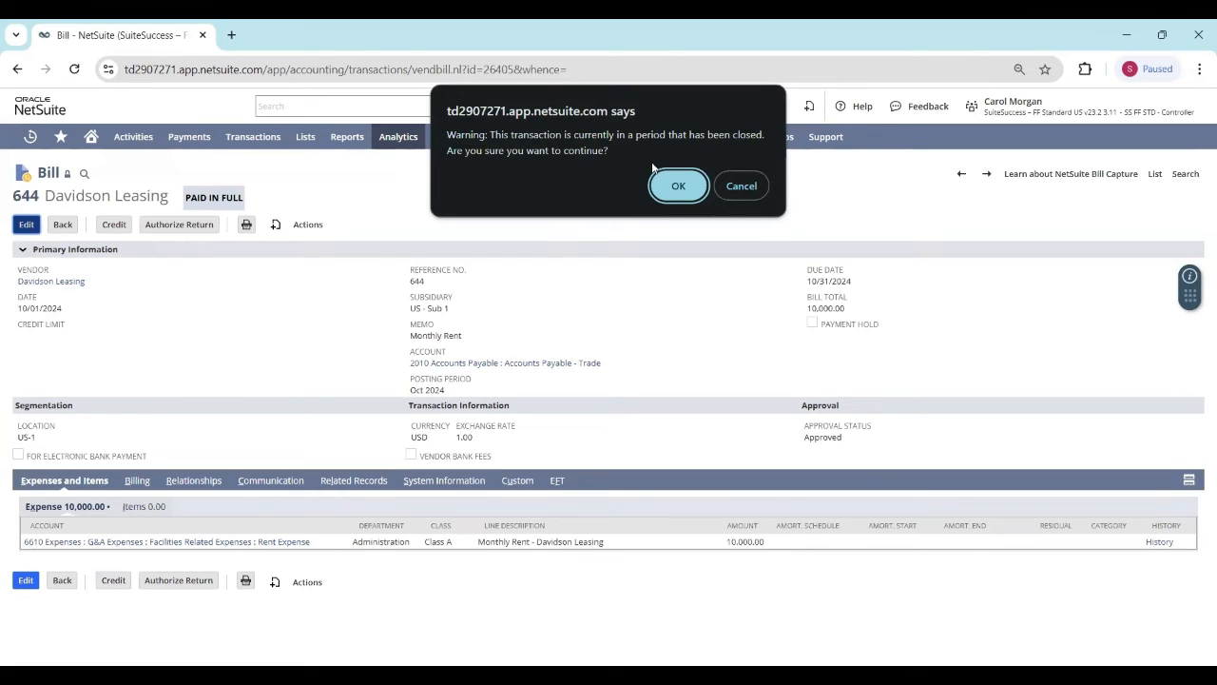
left_click(680, 193)
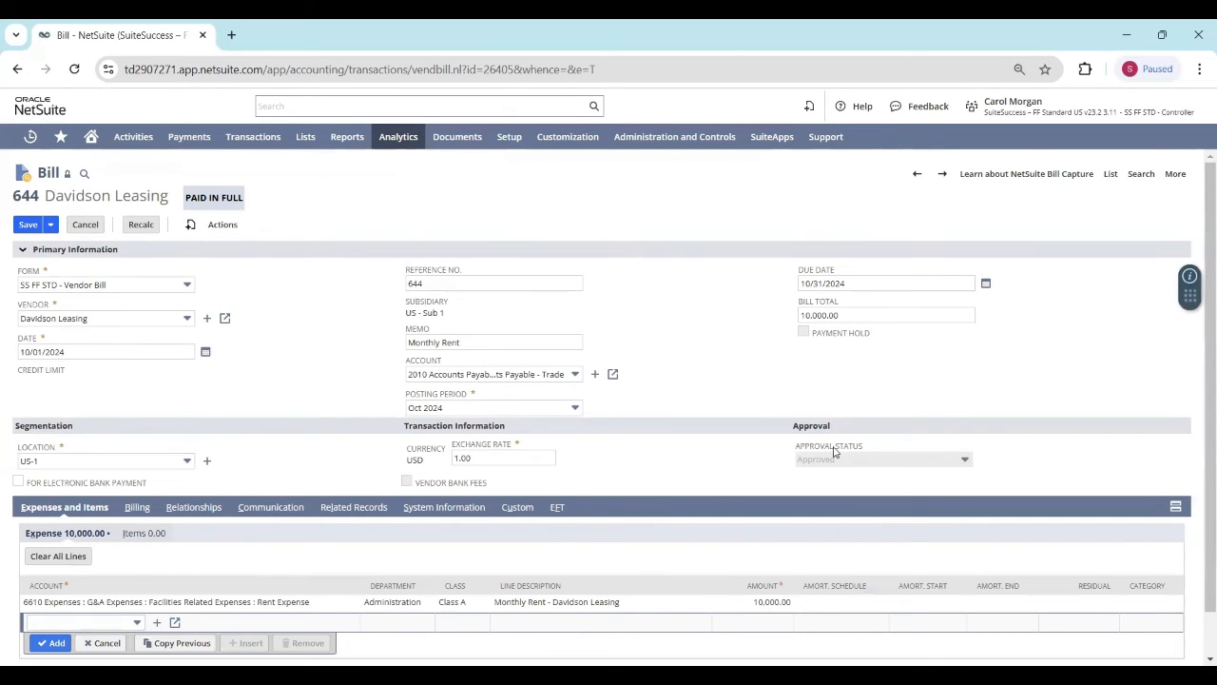
left_click(766, 601)
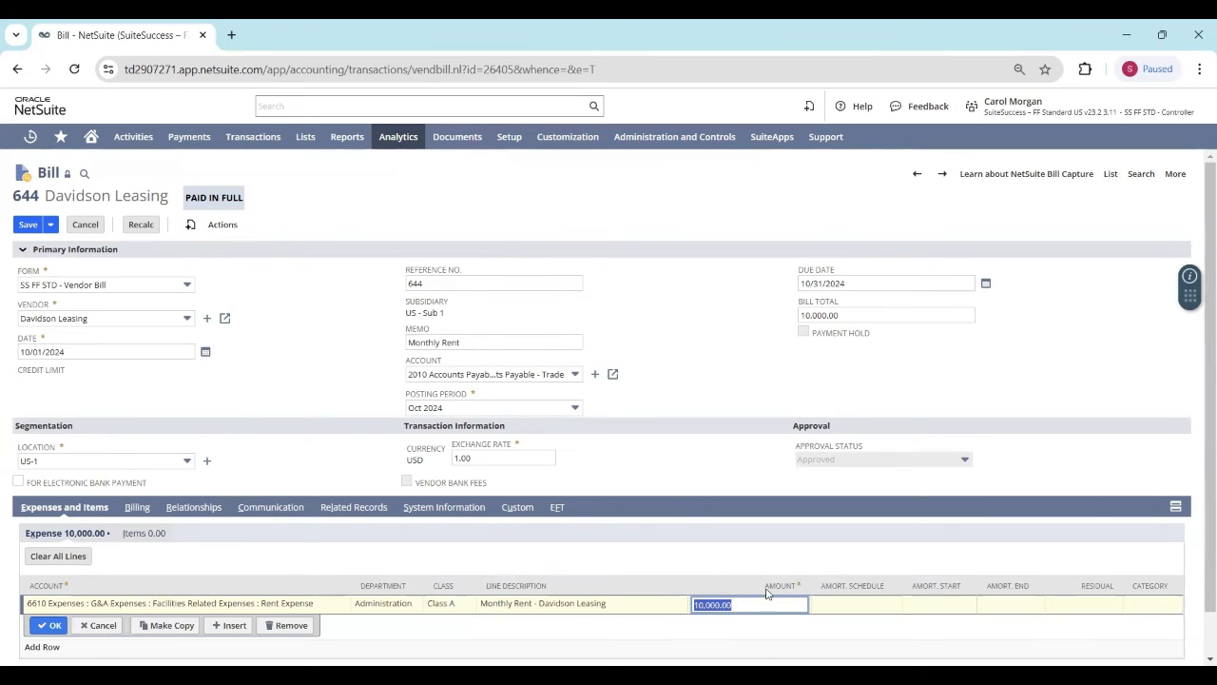
type("9,")
type("000")
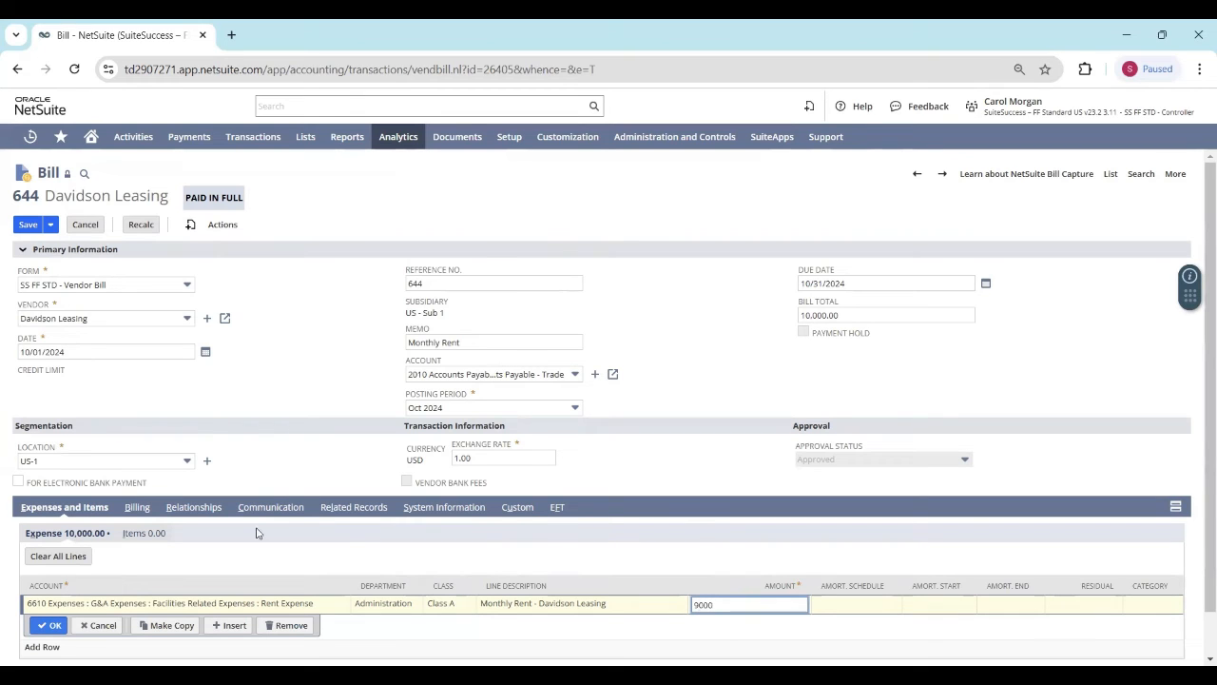
left_click(55, 625)
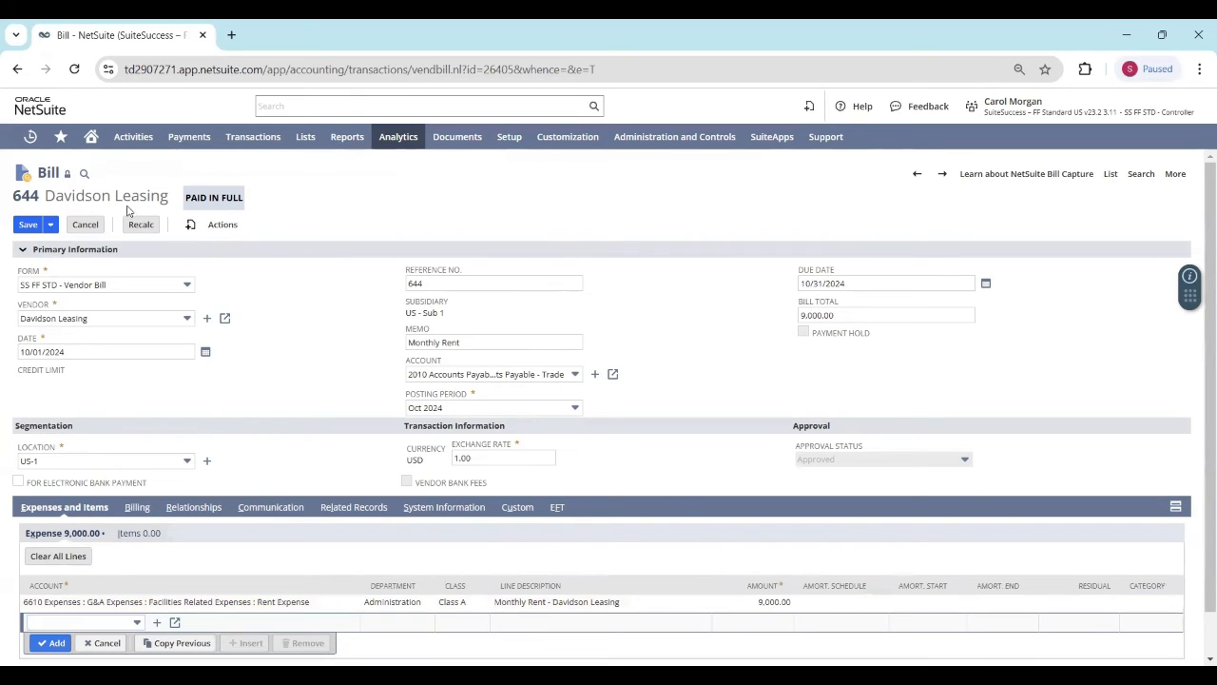
Step: Try to save the bill with the changed amount, accepting the applied-payments prompt, and return to the bill form after reading the notice
left_click(27, 226)
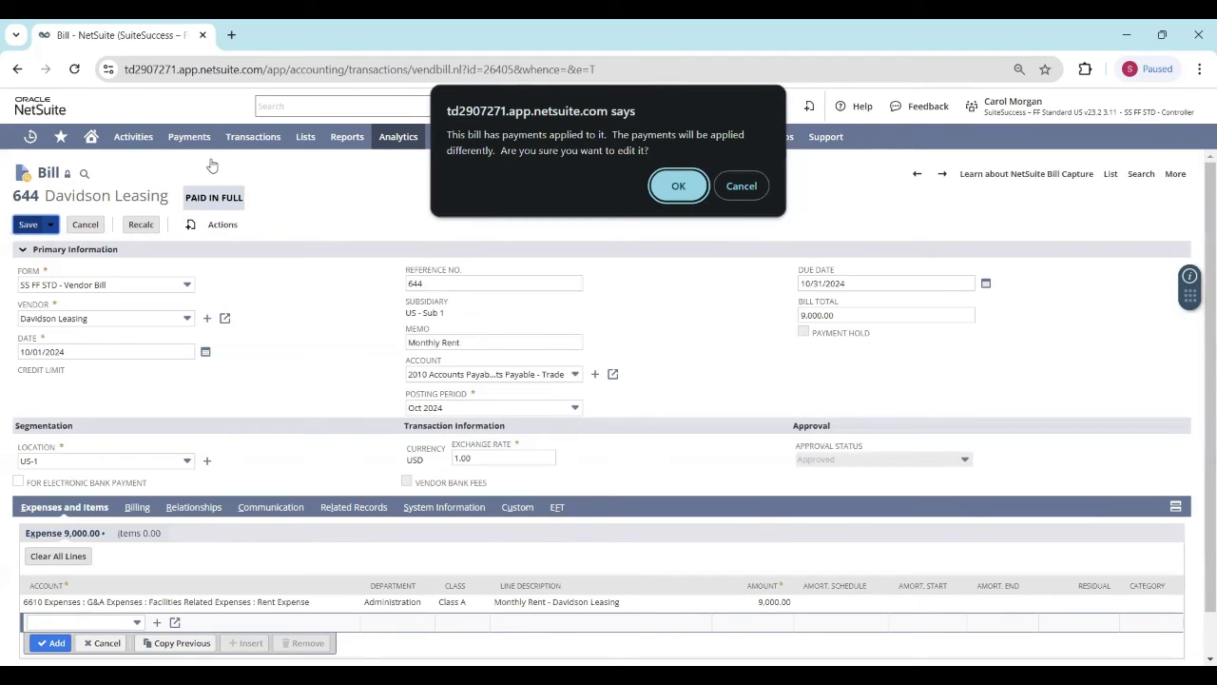
left_click(679, 186)
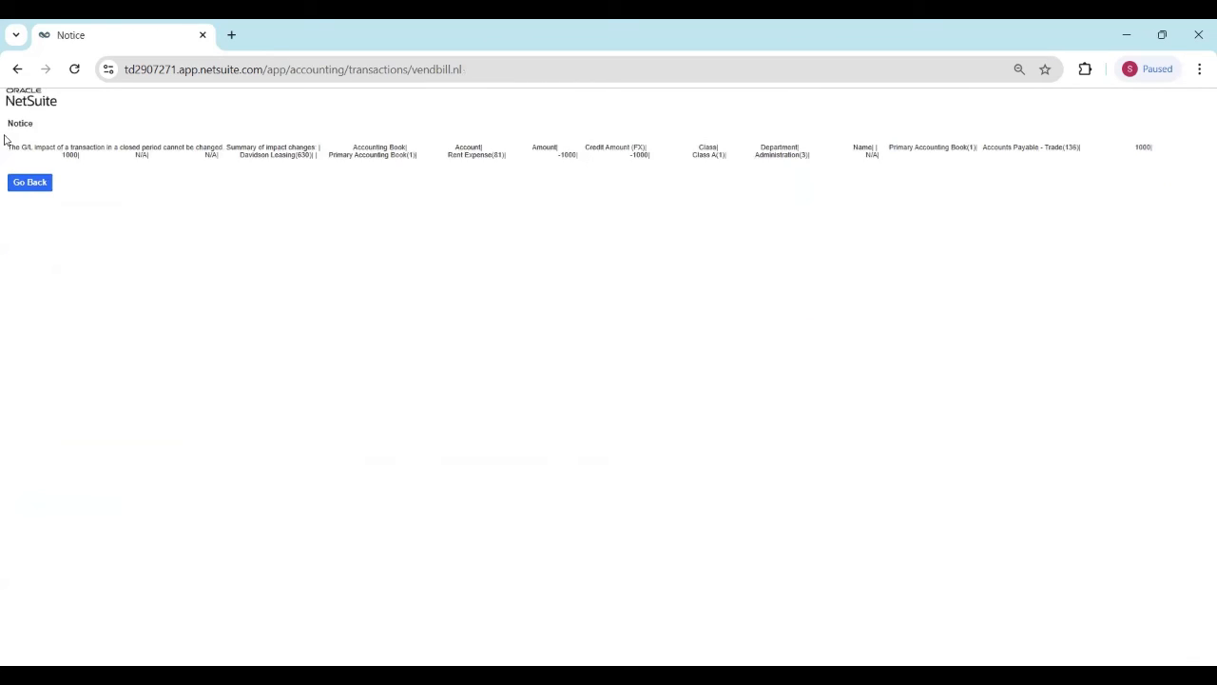
left_click_drag(11, 146, 232, 149)
left_click(85, 155)
left_click(24, 186)
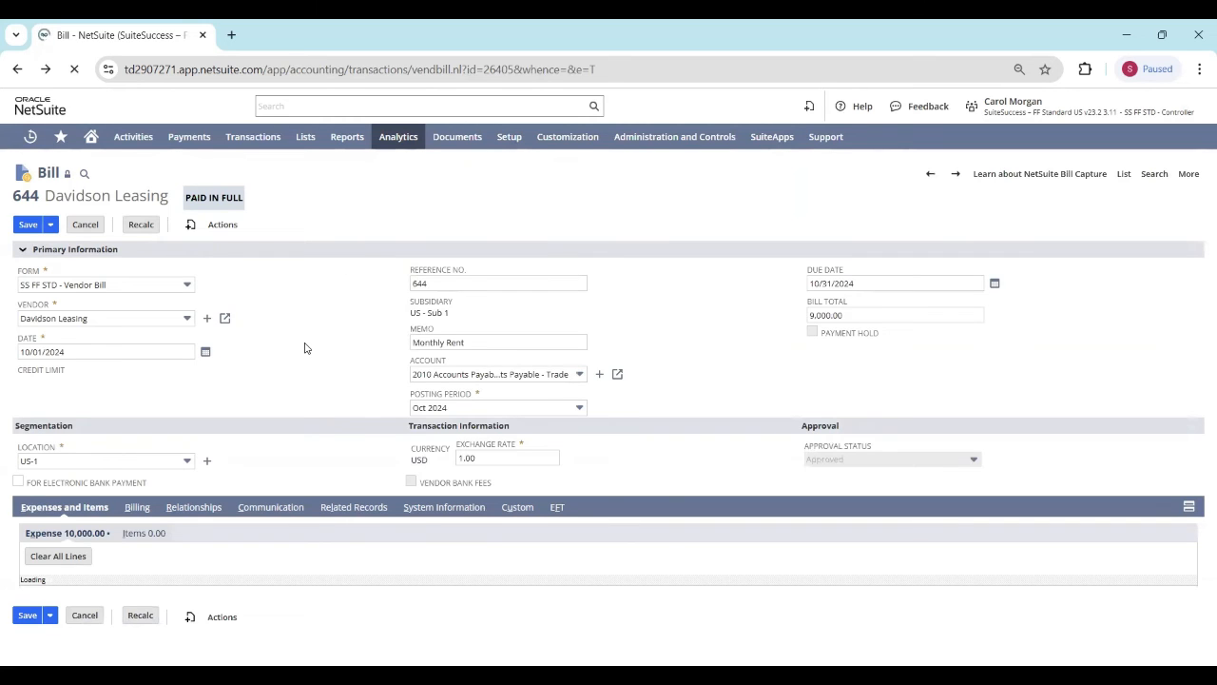
Step: Set the bill's reference number to 645 and its memo to "Monthly Rent - Testing"
left_click(449, 285)
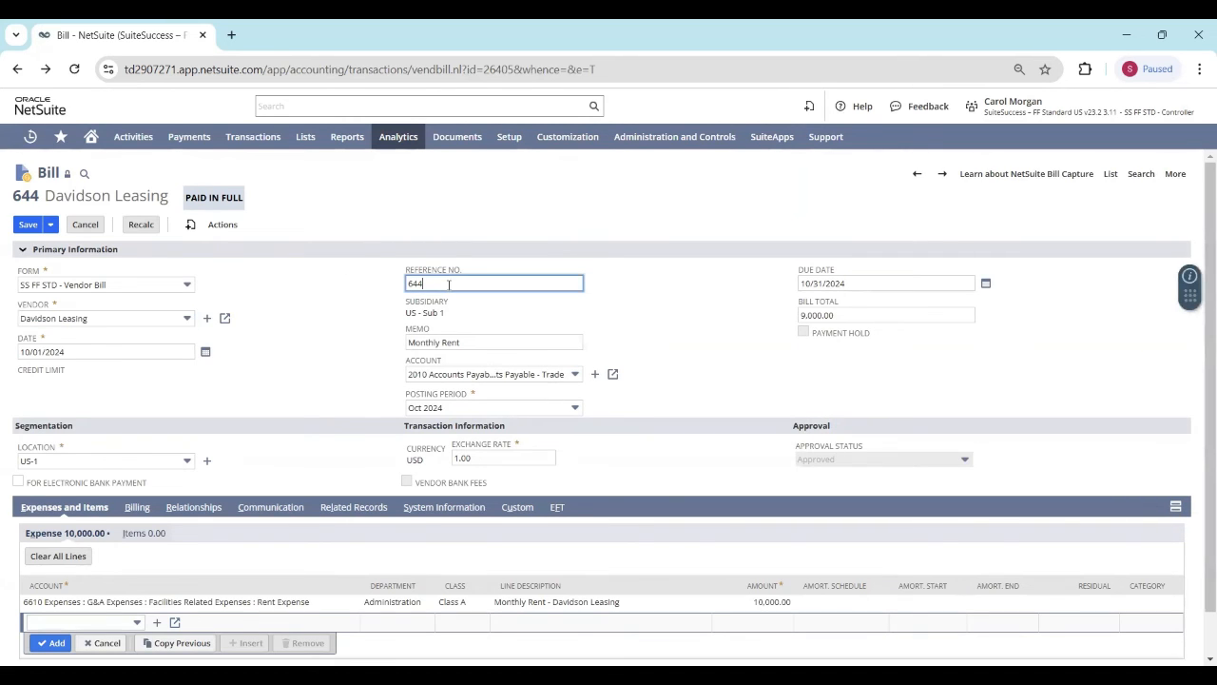
key("BackSpace")
type("5")
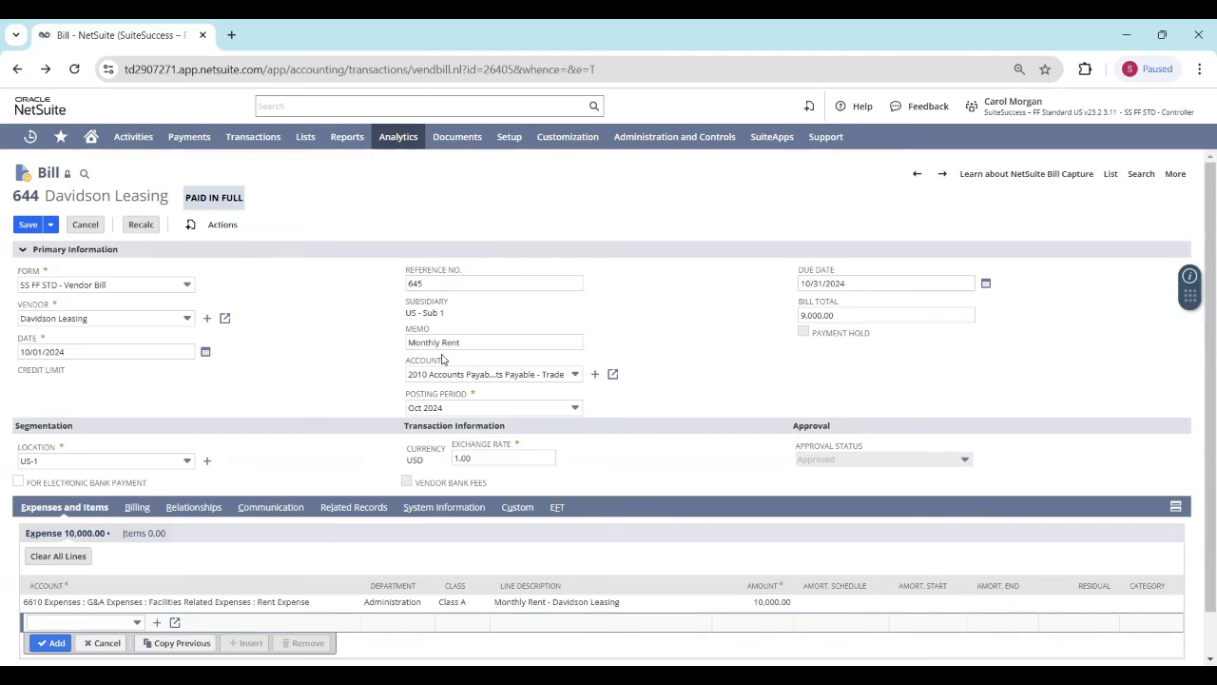
left_click(477, 341)
type("-")
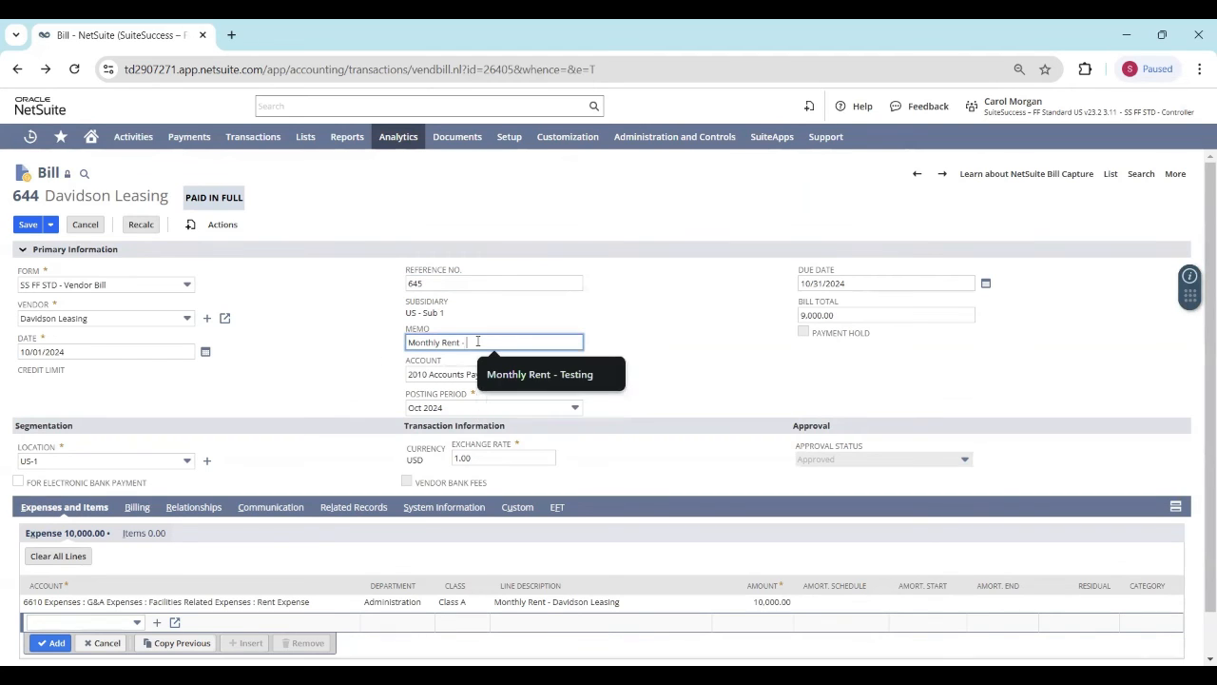
type(" Testing")
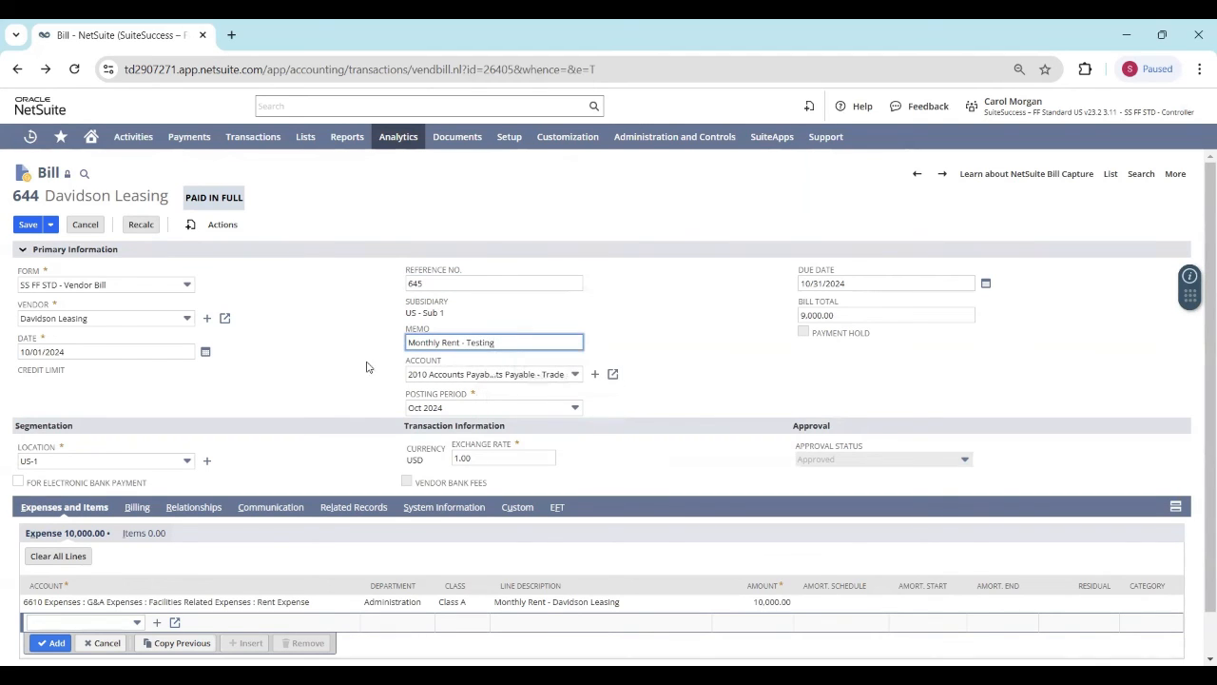
left_click(351, 407)
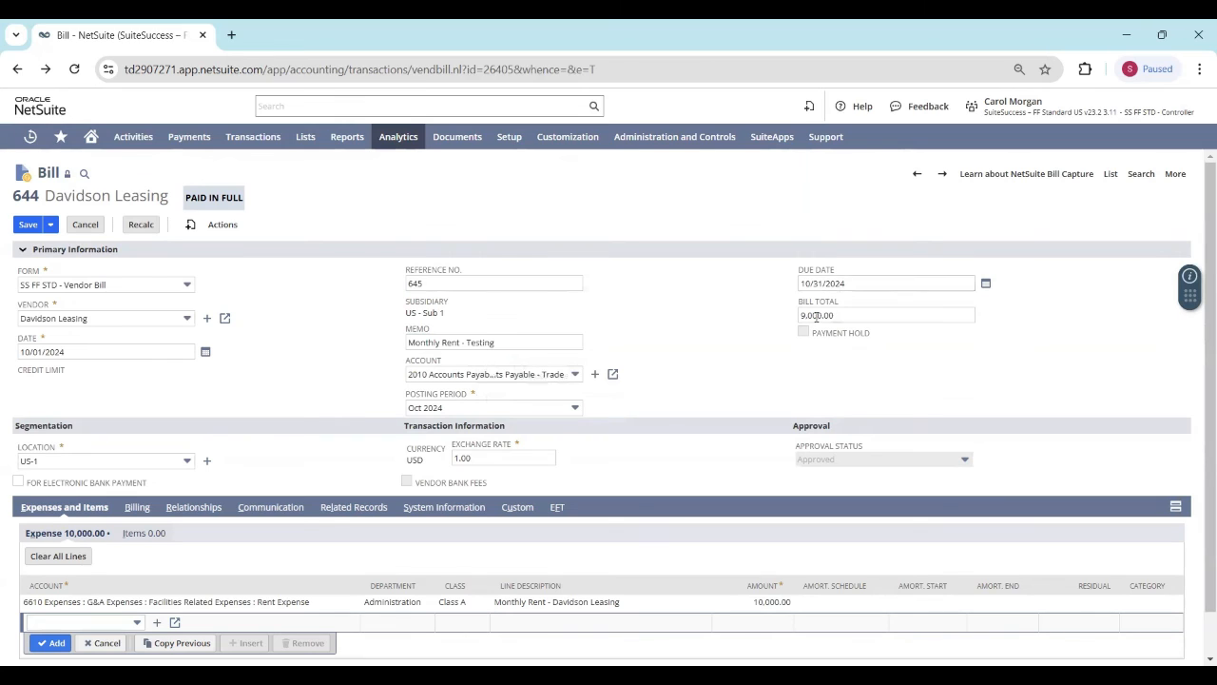
Step: Set the bill total to 10,000.00 and save the bill, accepting the edit despite its applied payments
left_click(804, 317)
left_click(804, 316)
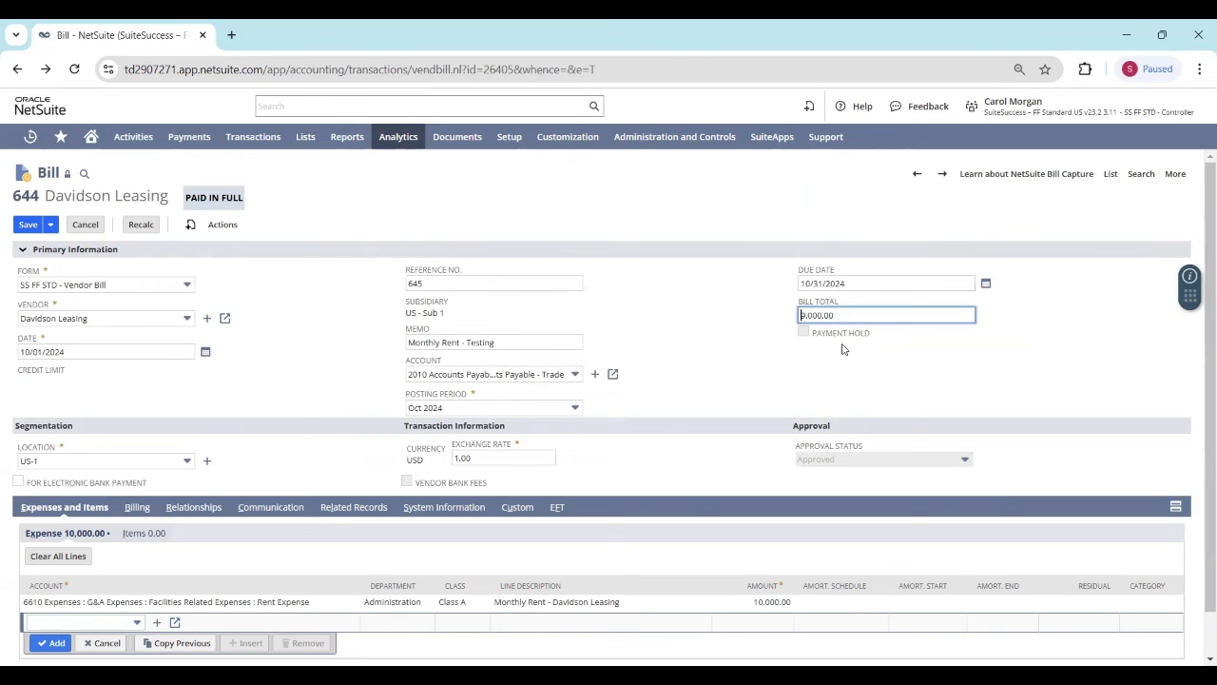
type("10")
left_click(739, 349)
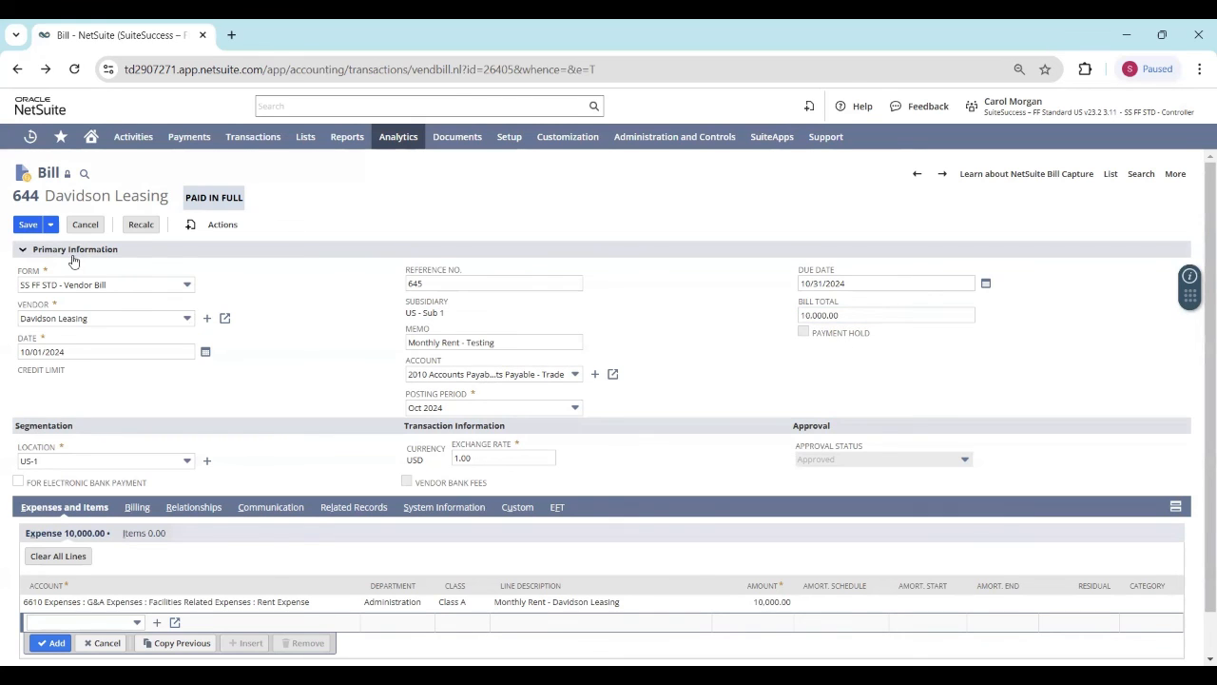
left_click(28, 230)
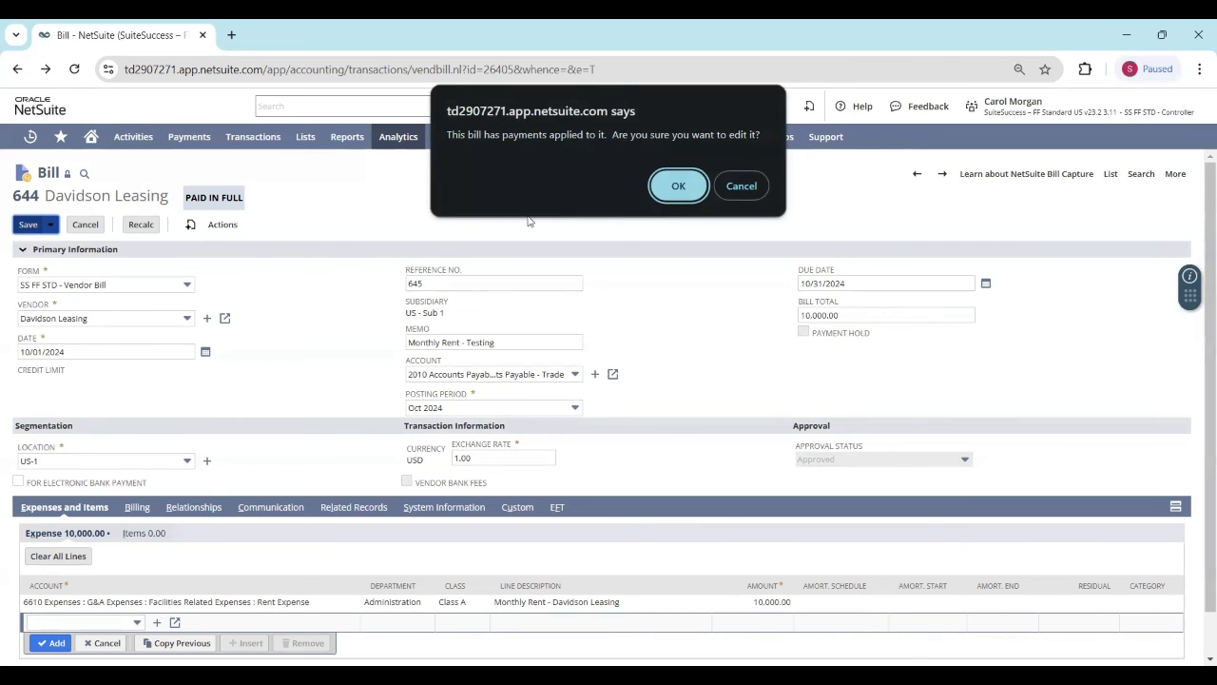
left_click(680, 185)
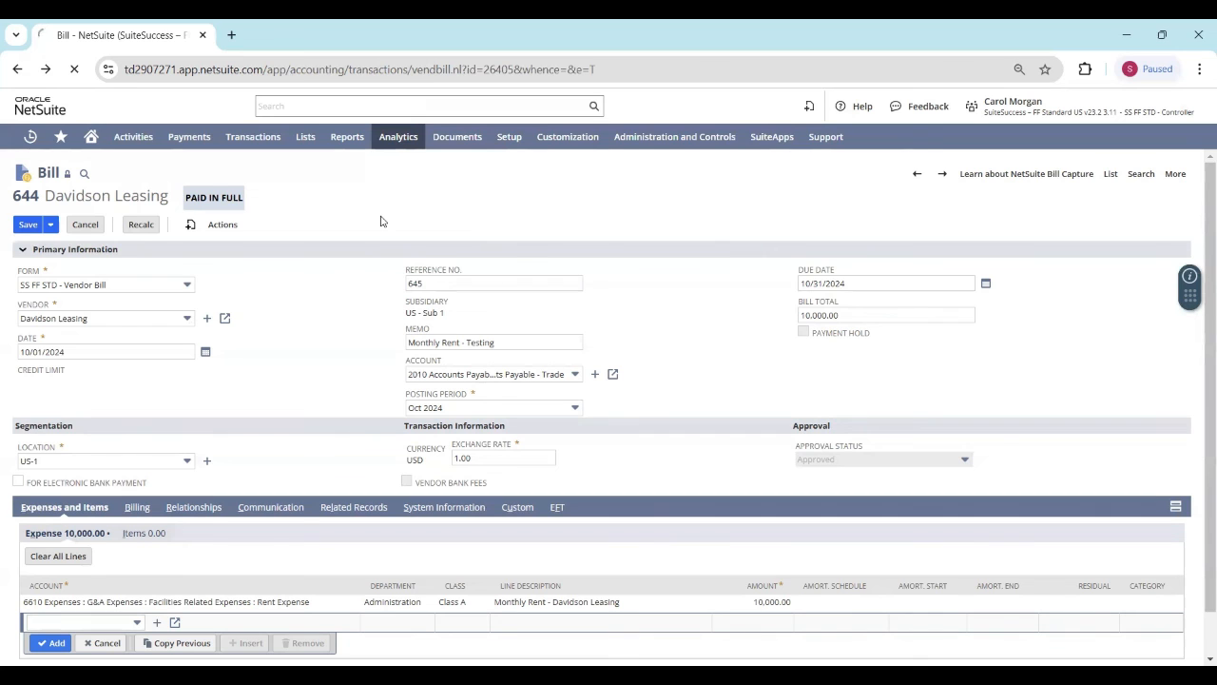